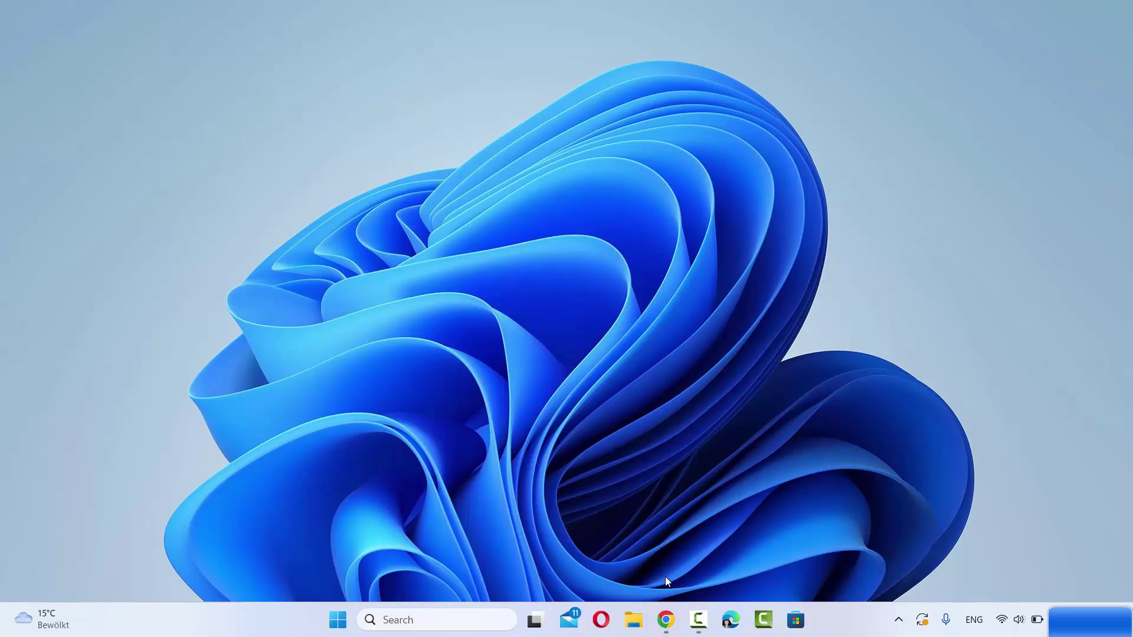
Open the official Ubuntu website from the Google results in Chrome and go to its Ubuntu Desktop product page
{"action": "left_click", "coordinate": [665, 617]}
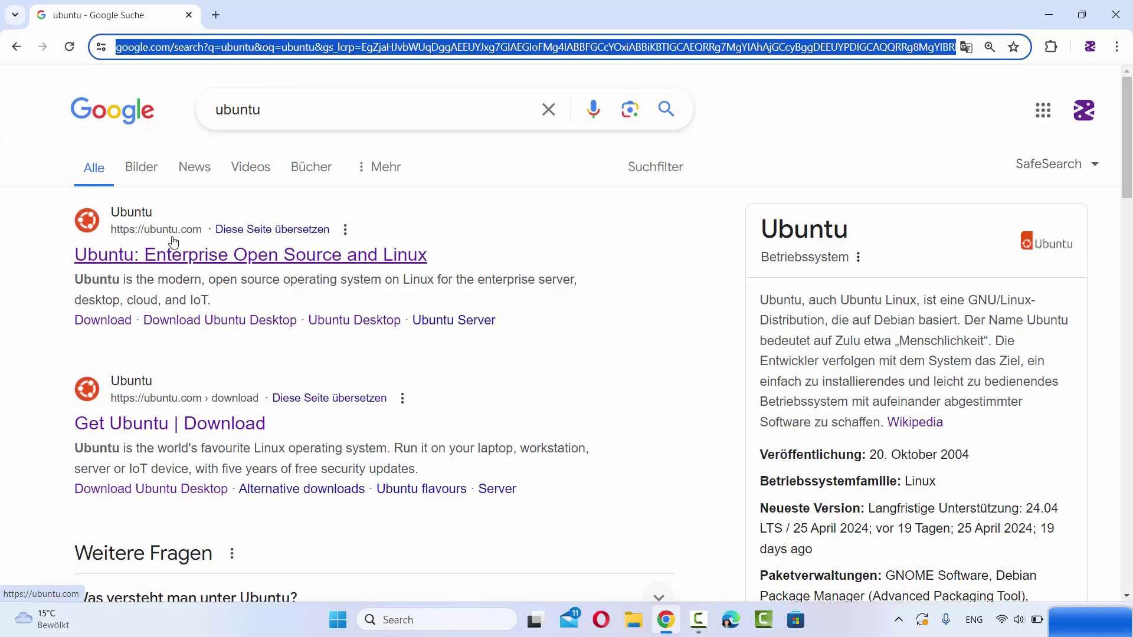
{"action": "left_click", "coordinate": [188, 258]}
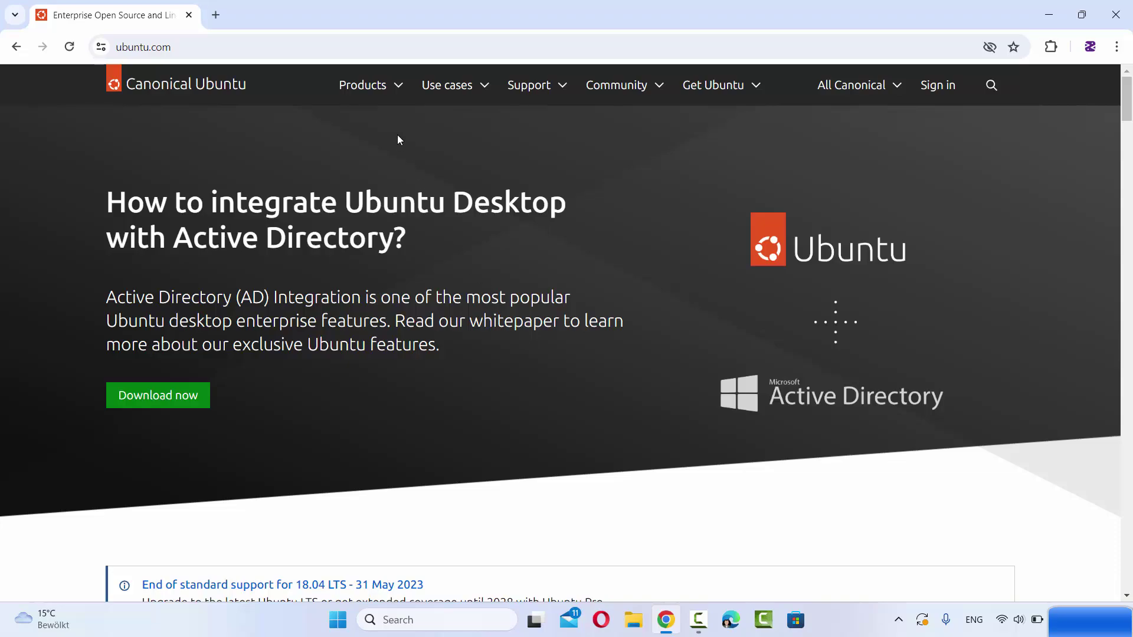
{"action": "left_click", "coordinate": [379, 95]}
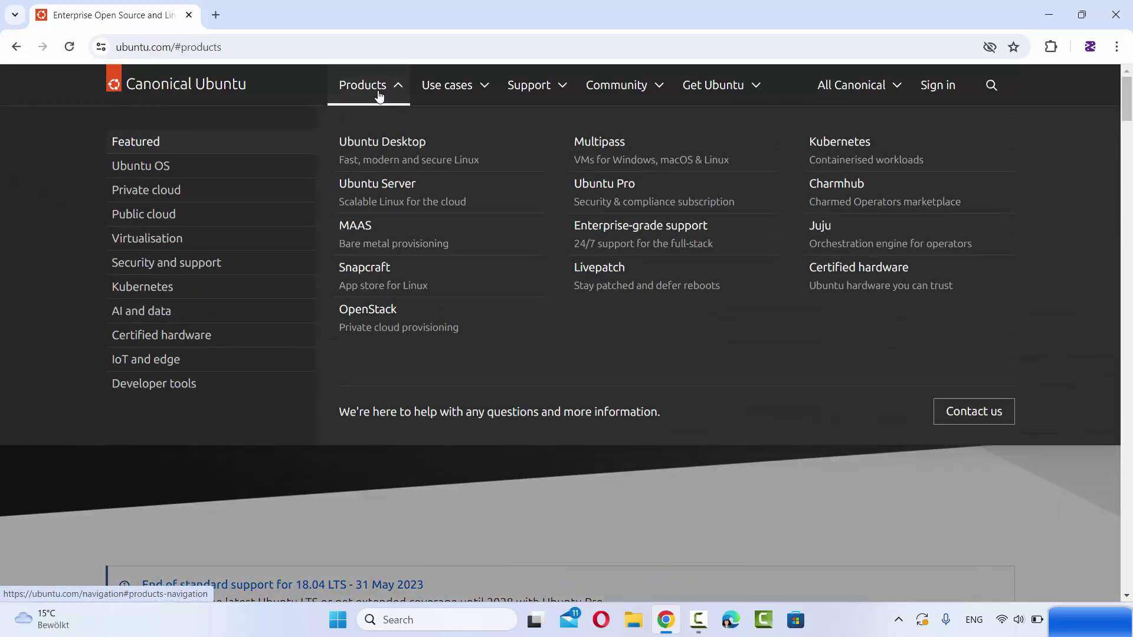
{"action": "left_click", "coordinate": [374, 143]}
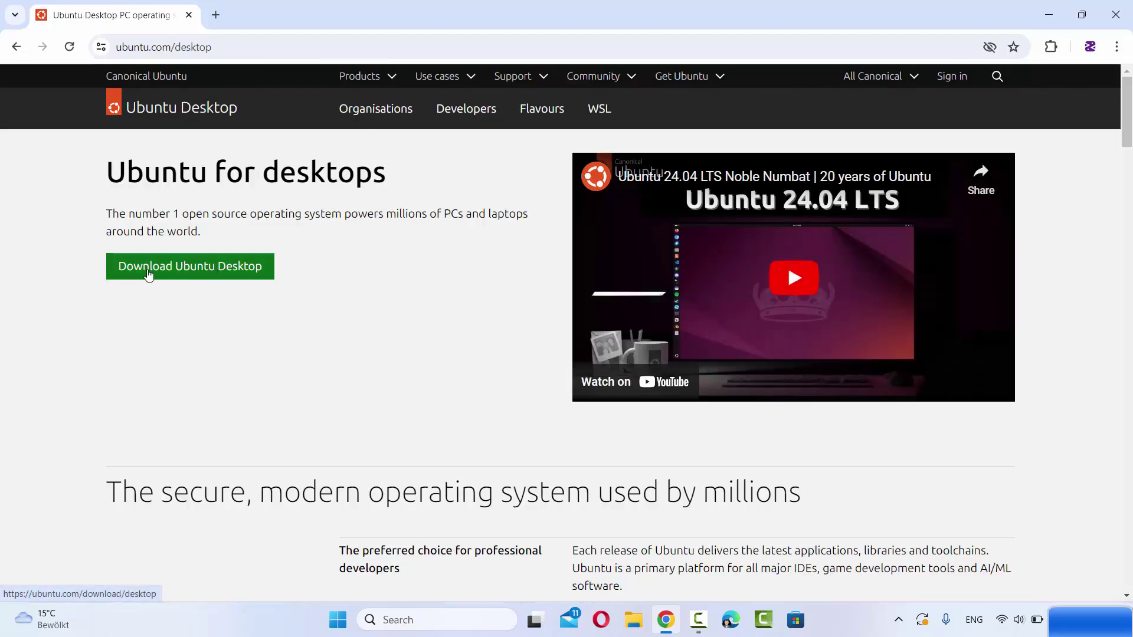
Download the Ubuntu 24.04 LTS desktop image and check its progress in the recent download history
{"action": "left_click", "coordinate": [192, 274]}
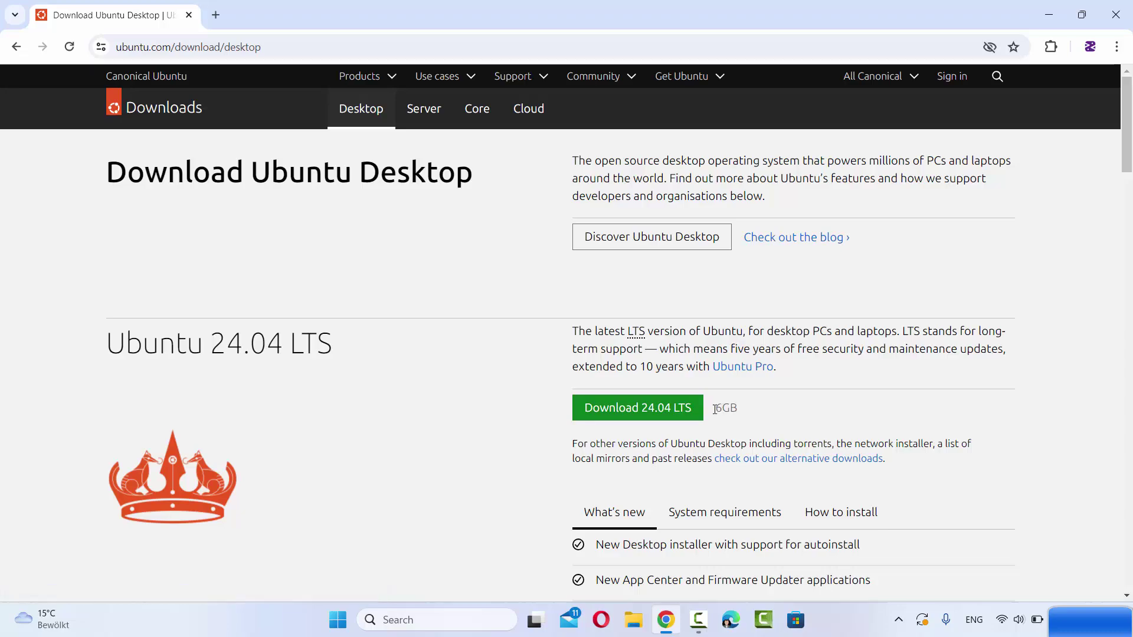
{"action": "left_click", "coordinate": [671, 415]}
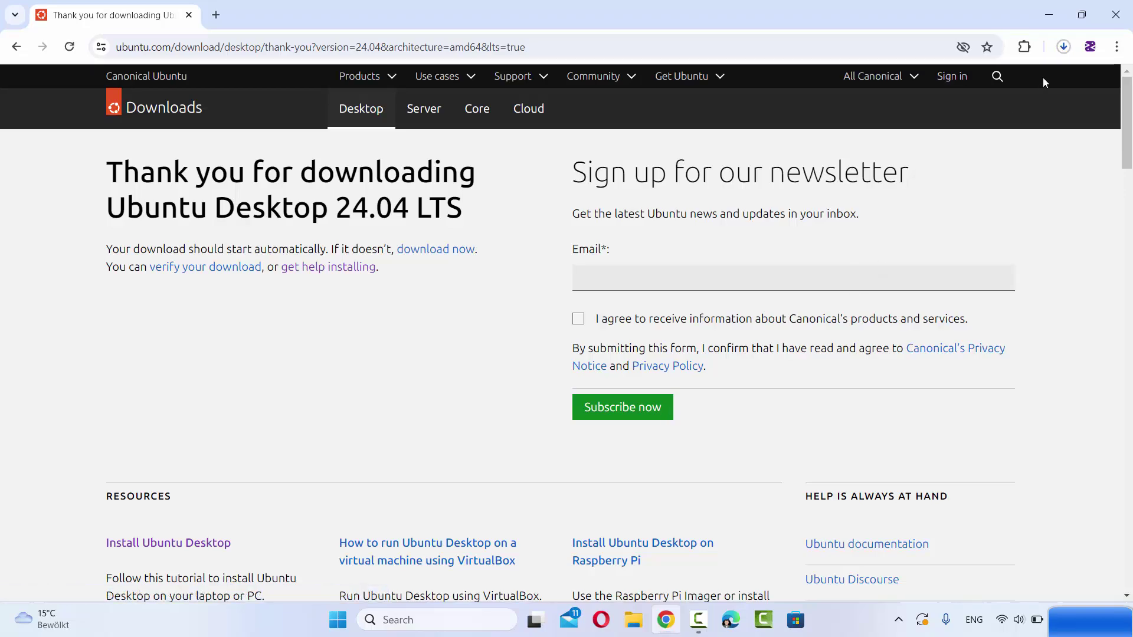
{"action": "left_click", "coordinate": [1067, 48]}
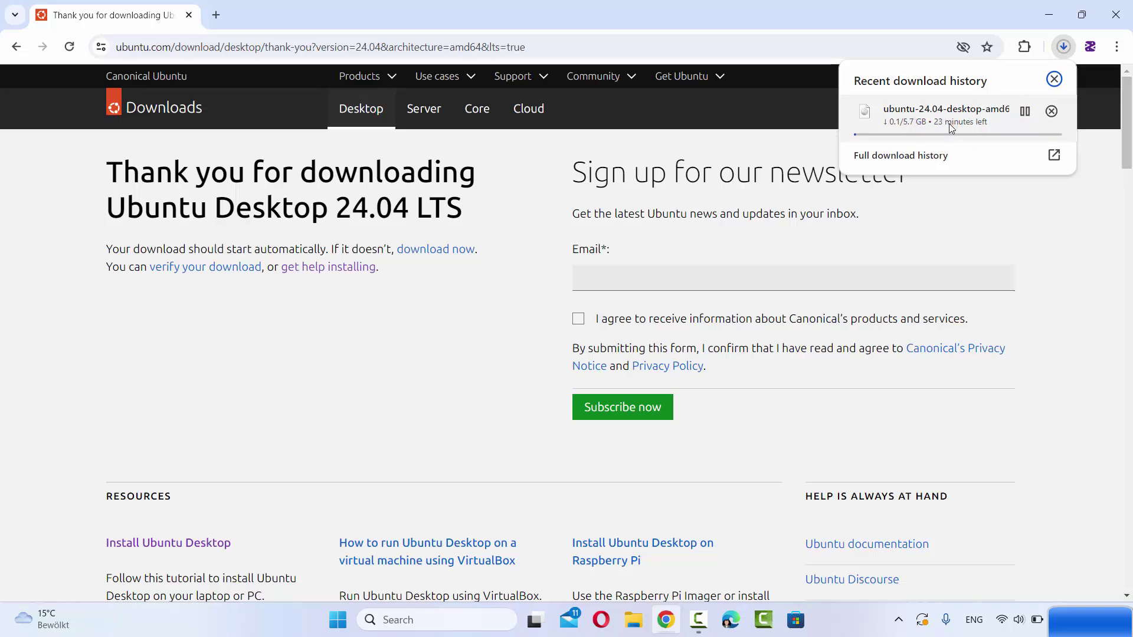
{"action": "left_click", "coordinate": [1052, 467]}
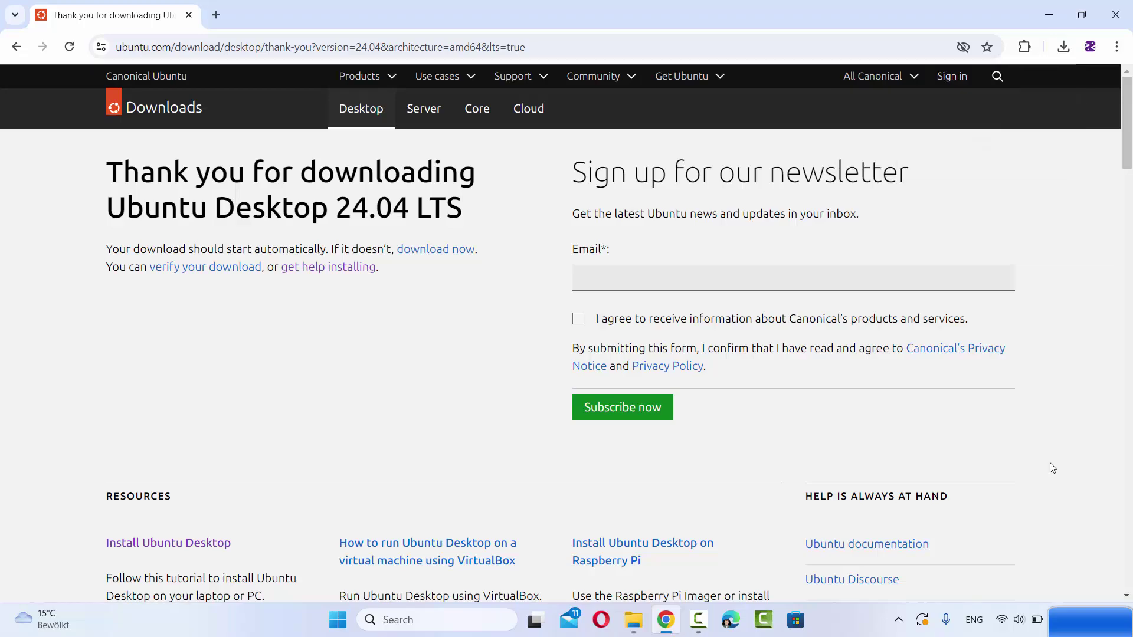
Look at the ubuntu-24.04-desktop-amd64.iso file in File Explorer's Ubuntu 24.04 folder, then return to Chrome
{"action": "left_click", "coordinate": [635, 619]}
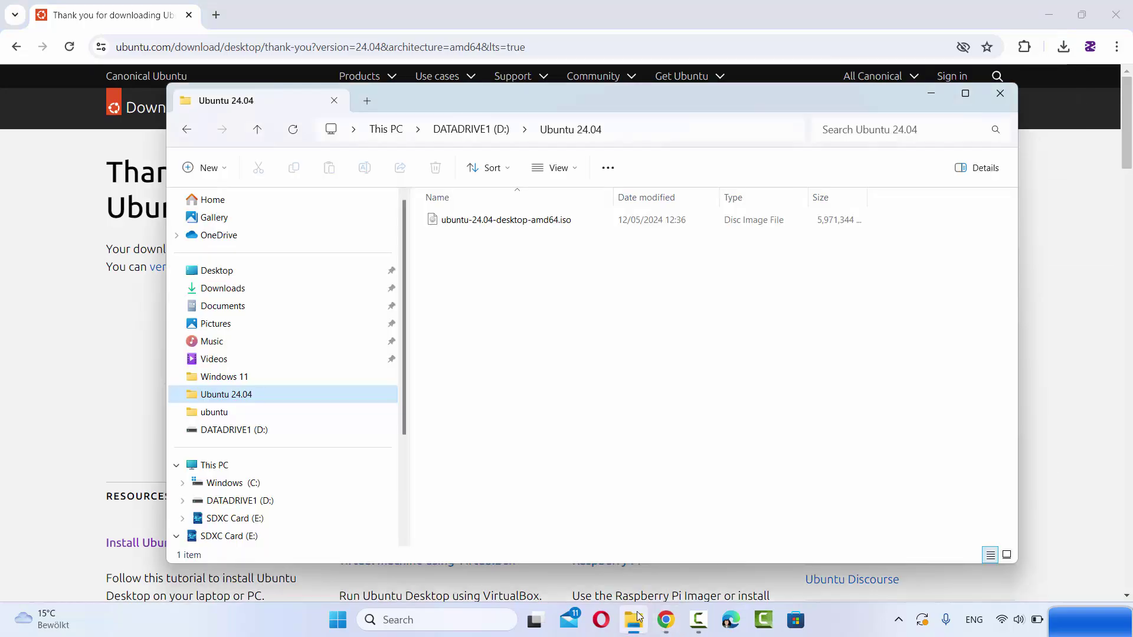
{"action": "mouse_move", "coordinate": [461, 229]}
{"action": "key", "text": "alt+Tab"}
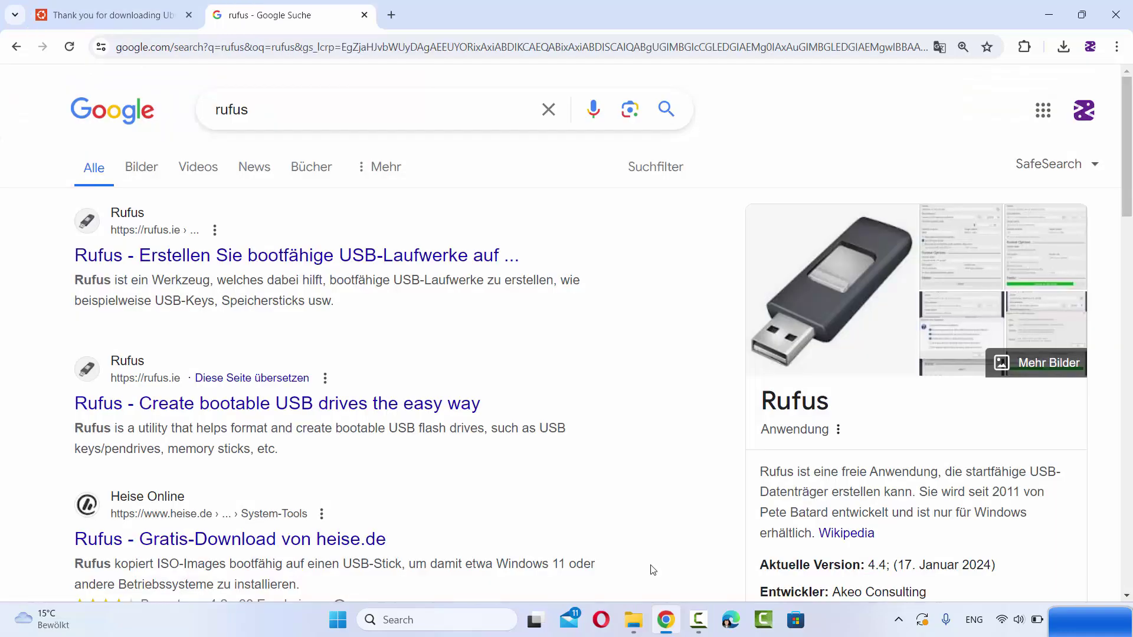
Search Google for "rufus" in a new tab, open the official Rufus website and consent to its data use request
{"action": "left_click", "coordinate": [216, 15]}
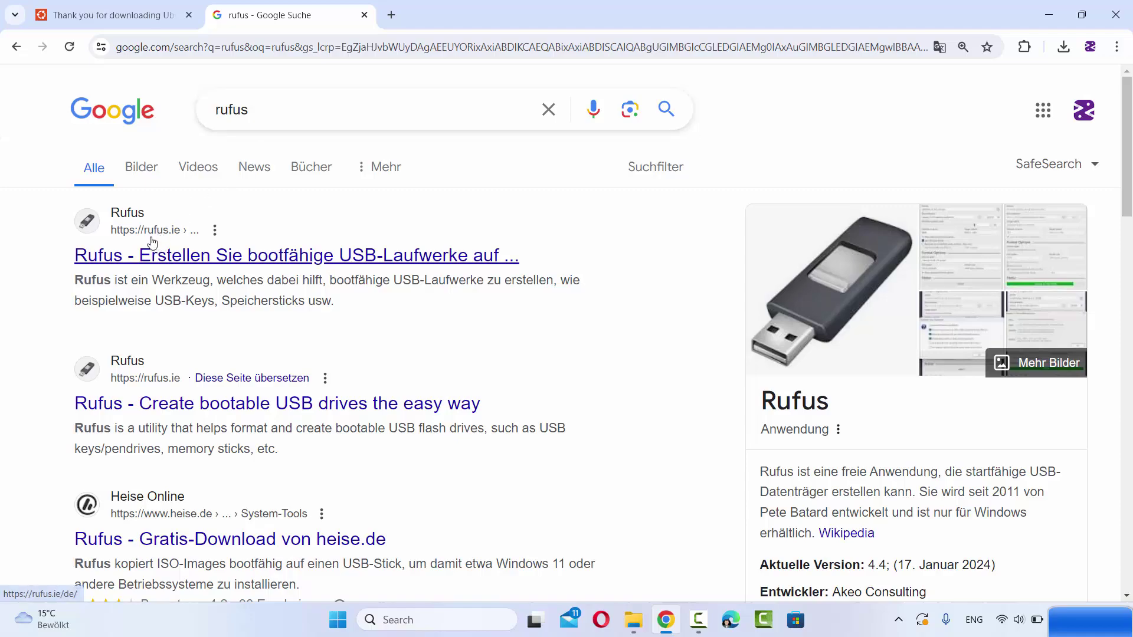
{"action": "left_click", "coordinate": [251, 261]}
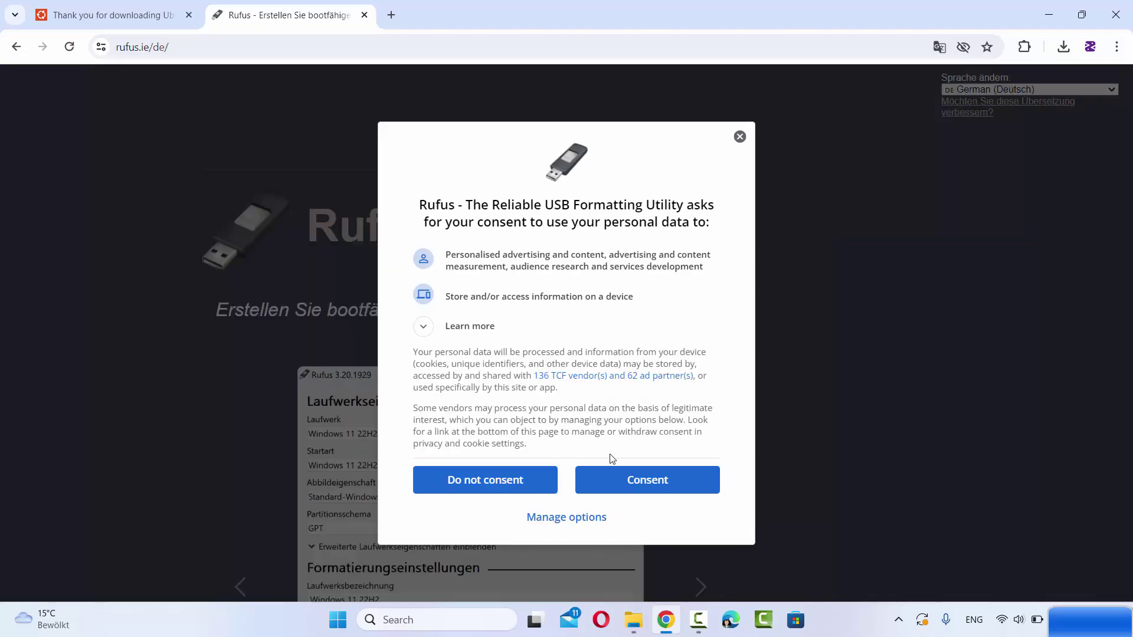
{"action": "left_click", "coordinate": [630, 482]}
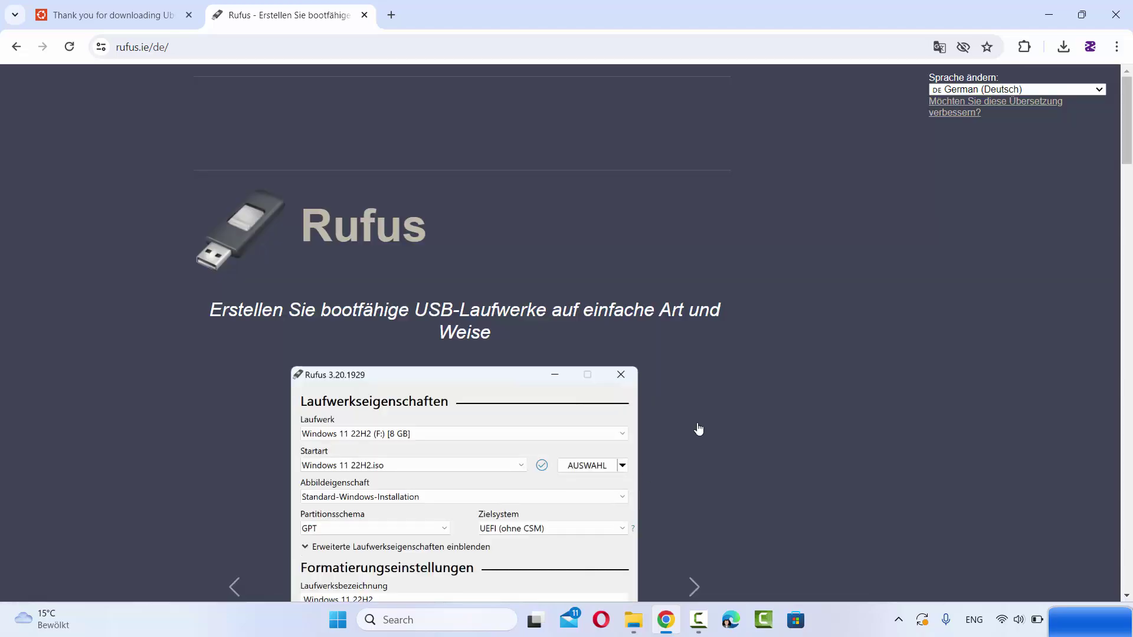
Switch the Rufus website's language to English (International)
{"action": "left_click", "coordinate": [961, 90]}
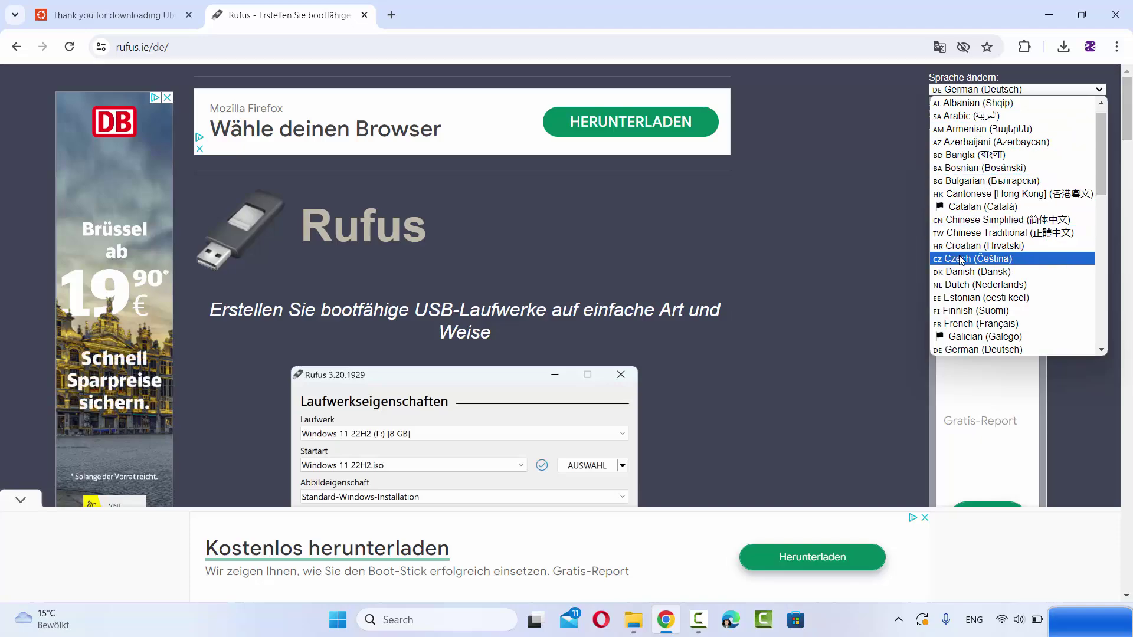
{"action": "scroll", "coordinate": [965, 283], "scroll_direction": "up", "scroll_amount": 1}
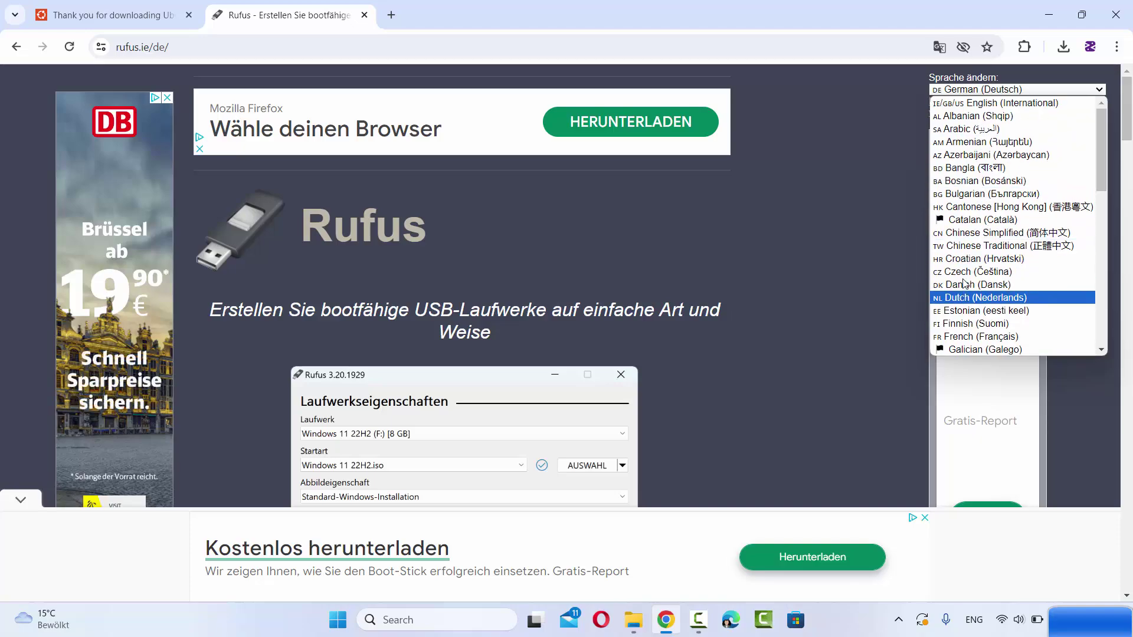
{"action": "left_click", "coordinate": [973, 104]}
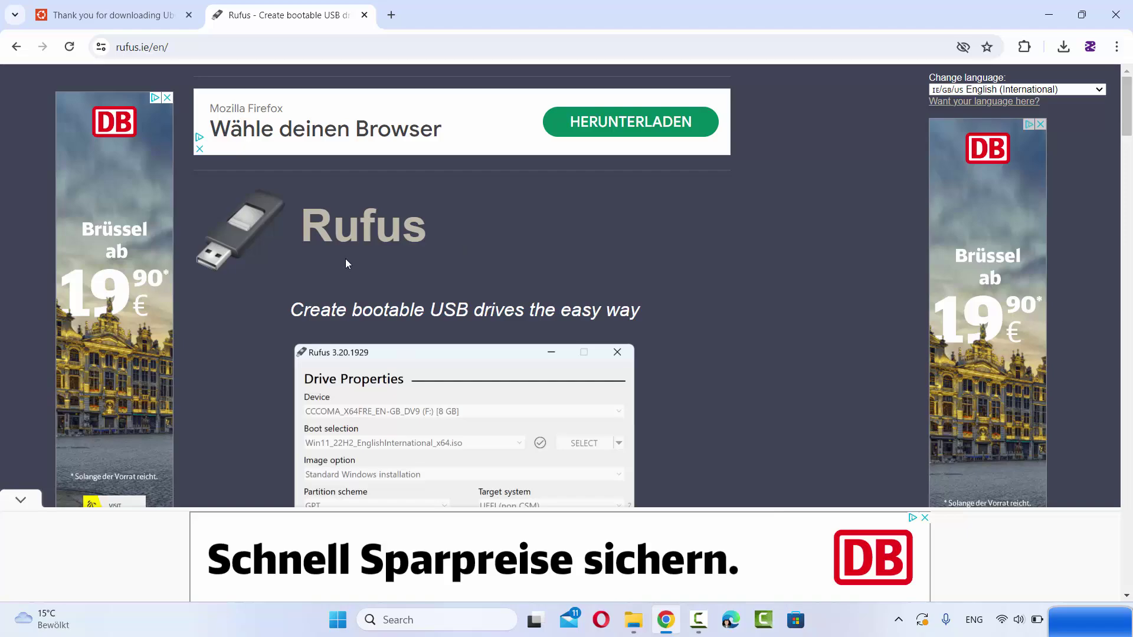
Download the standard Windows x64 release rufus-4.4.exe from the latest releases list, dismissing the advertisement
{"action": "scroll", "coordinate": [347, 264], "scroll_direction": "down", "scroll_amount": 6}
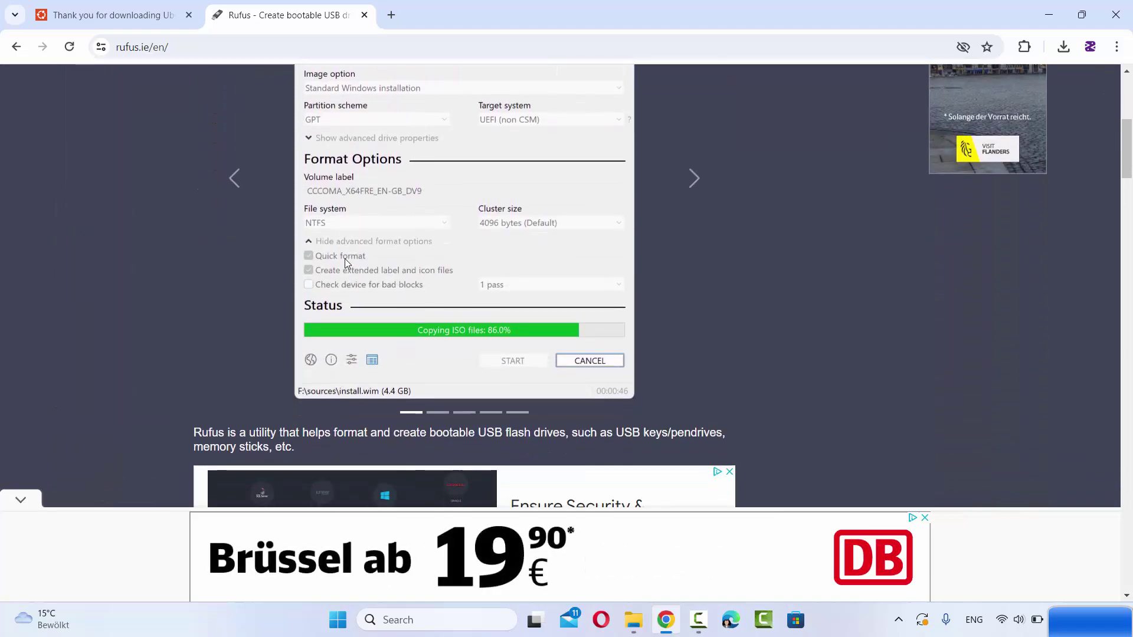
{"action": "scroll", "coordinate": [347, 263], "scroll_direction": "down", "scroll_amount": 2}
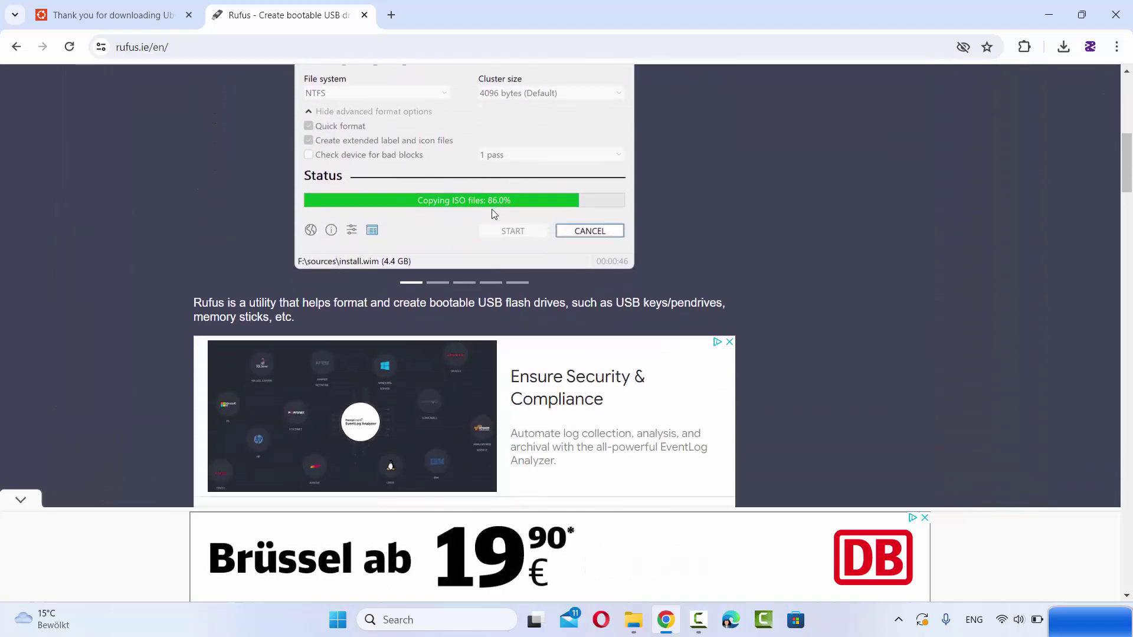
{"action": "scroll", "coordinate": [486, 211], "scroll_direction": "up", "scroll_amount": 2}
{"action": "scroll", "coordinate": [467, 251], "scroll_direction": "down", "scroll_amount": 3}
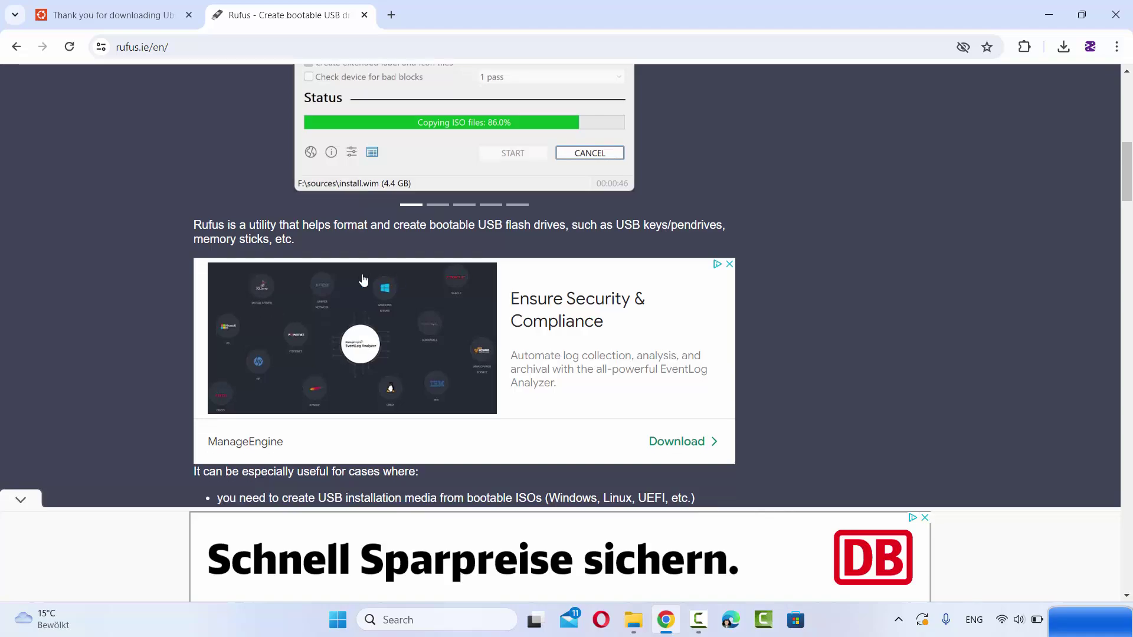
{"action": "scroll", "coordinate": [357, 248], "scroll_direction": "down", "scroll_amount": 5}
{"action": "scroll", "coordinate": [363, 277], "scroll_direction": "down", "scroll_amount": 4}
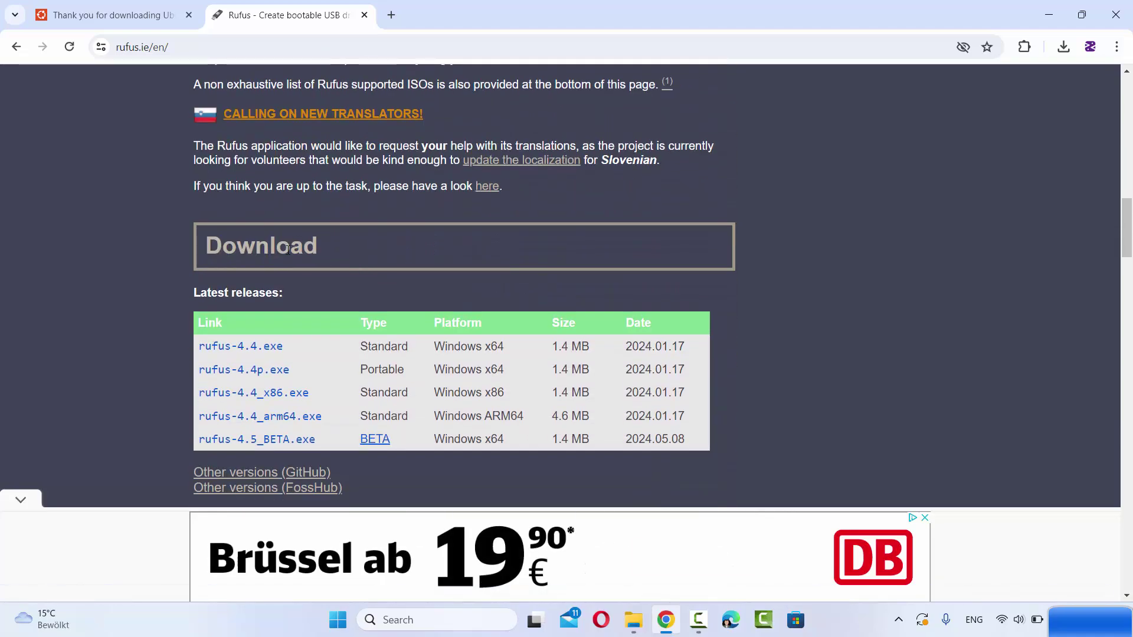
{"action": "double_click", "coordinate": [287, 248]}
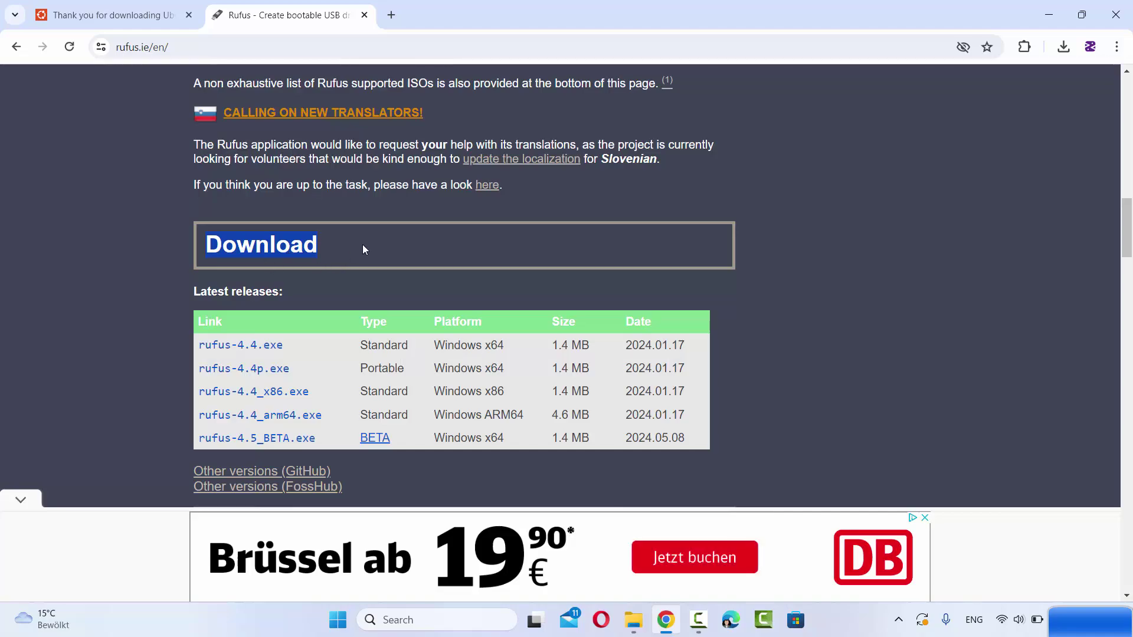
{"action": "scroll", "coordinate": [362, 249], "scroll_direction": "down", "scroll_amount": 3}
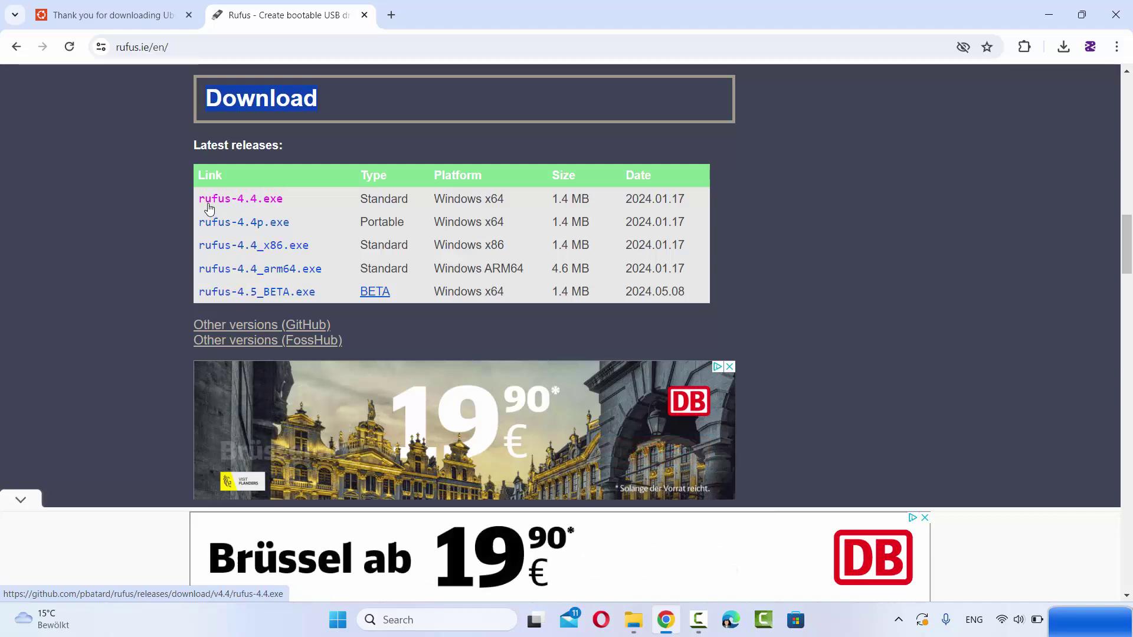
{"action": "left_click", "coordinate": [248, 206]}
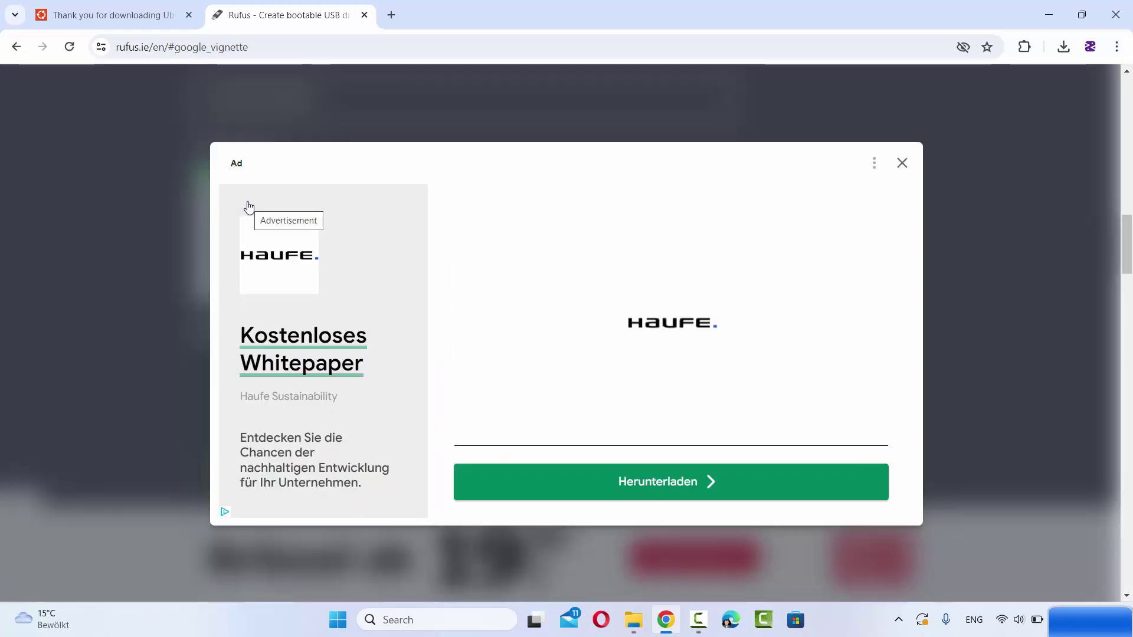
{"action": "left_click", "coordinate": [899, 161]}
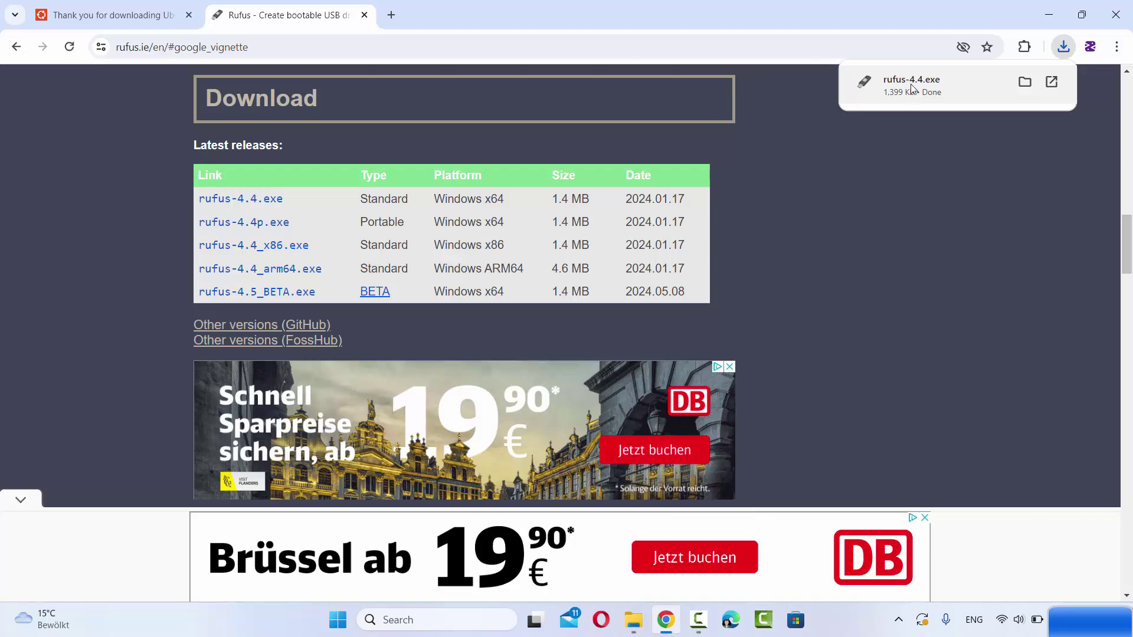
Launch the downloaded rufus-4.4.exe with its file protection removed, and minimize the browser window
{"action": "left_click", "coordinate": [912, 88]}
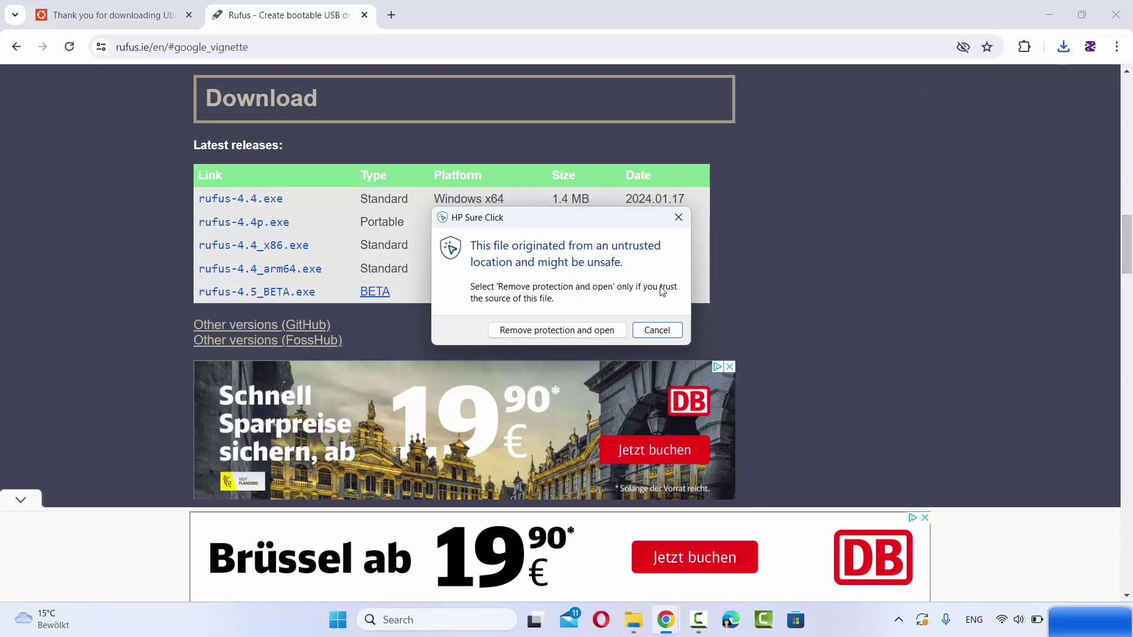
{"action": "left_click", "coordinate": [558, 332]}
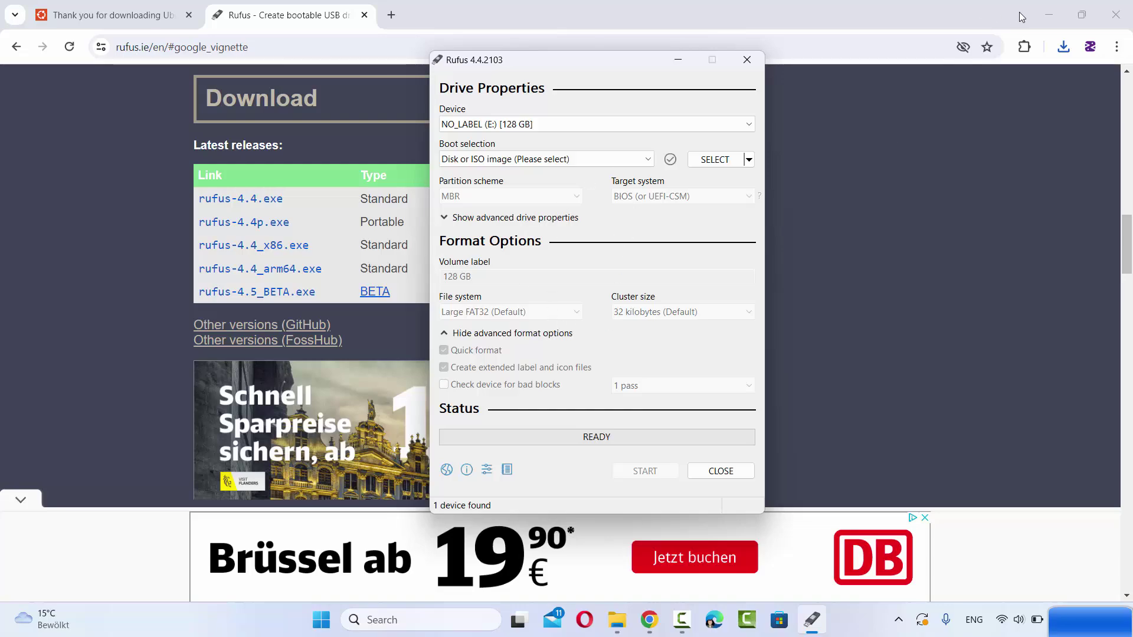
{"action": "left_click", "coordinate": [1049, 14]}
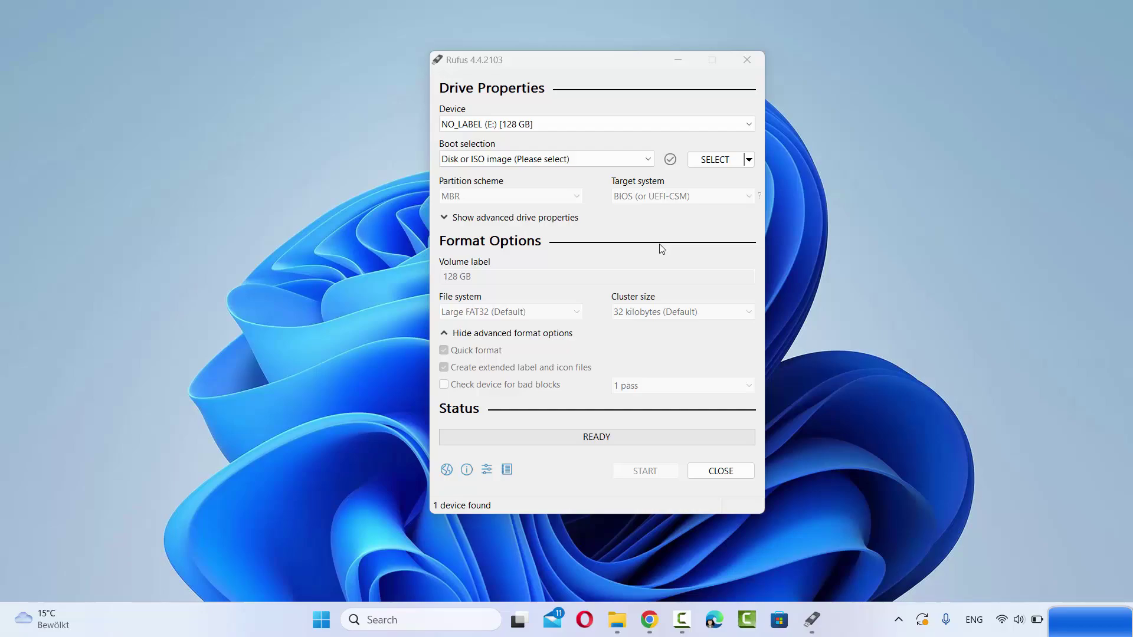
Check the connected USB drive in File Explorer and choose EMPTY USB (F:) [8 GB] as the Rufus device
{"action": "key", "text": "super+e"}
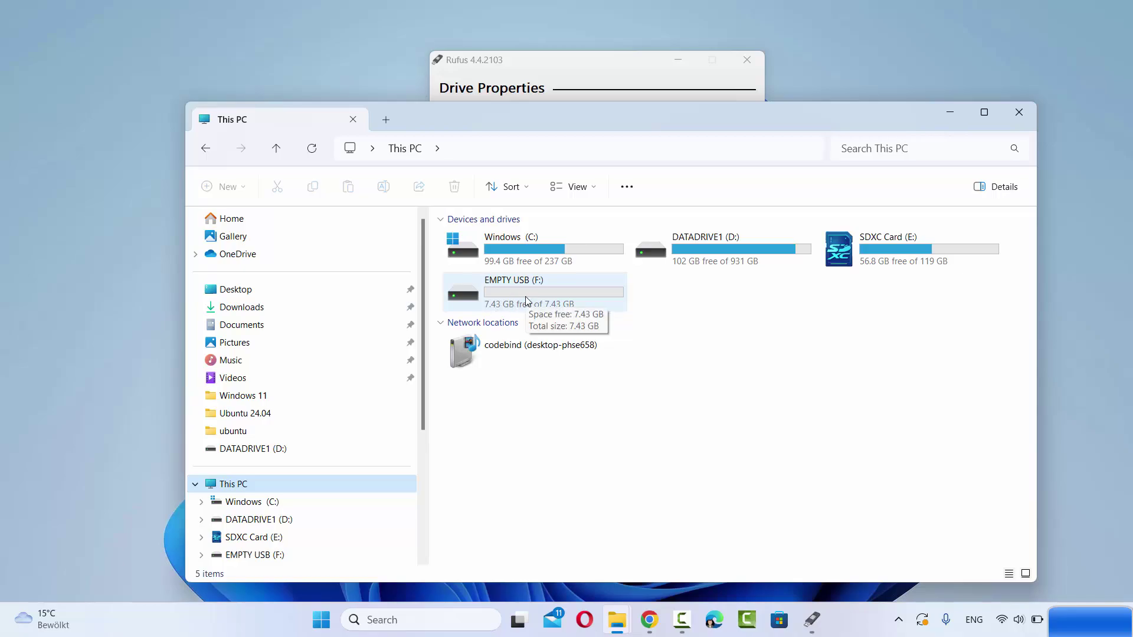
{"action": "left_click", "coordinate": [947, 113]}
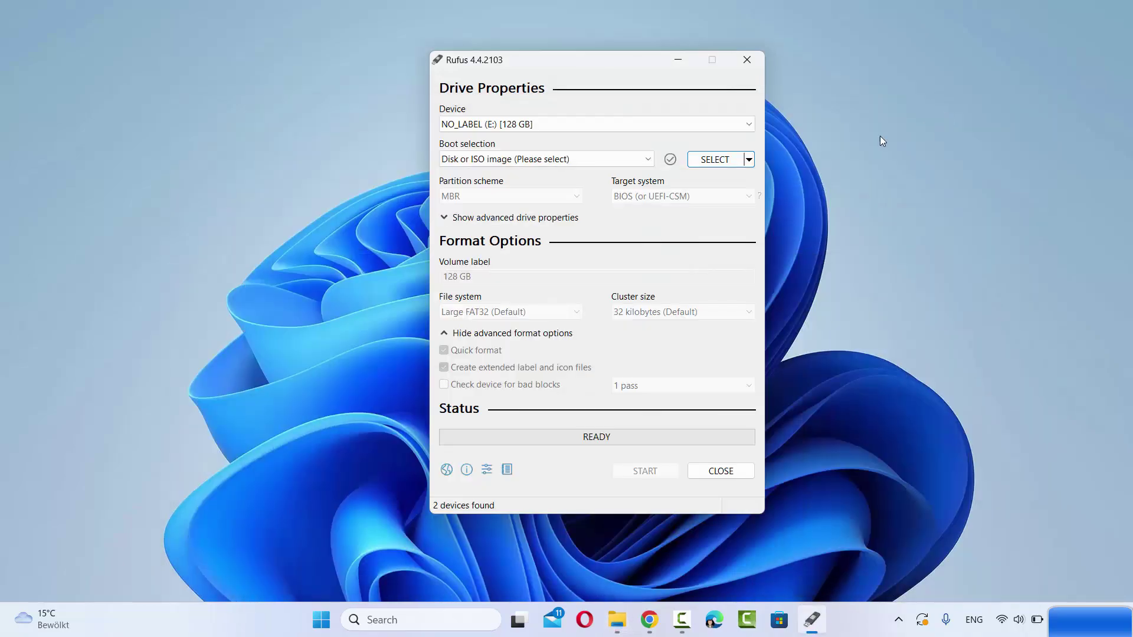
{"action": "left_click", "coordinate": [750, 125]}
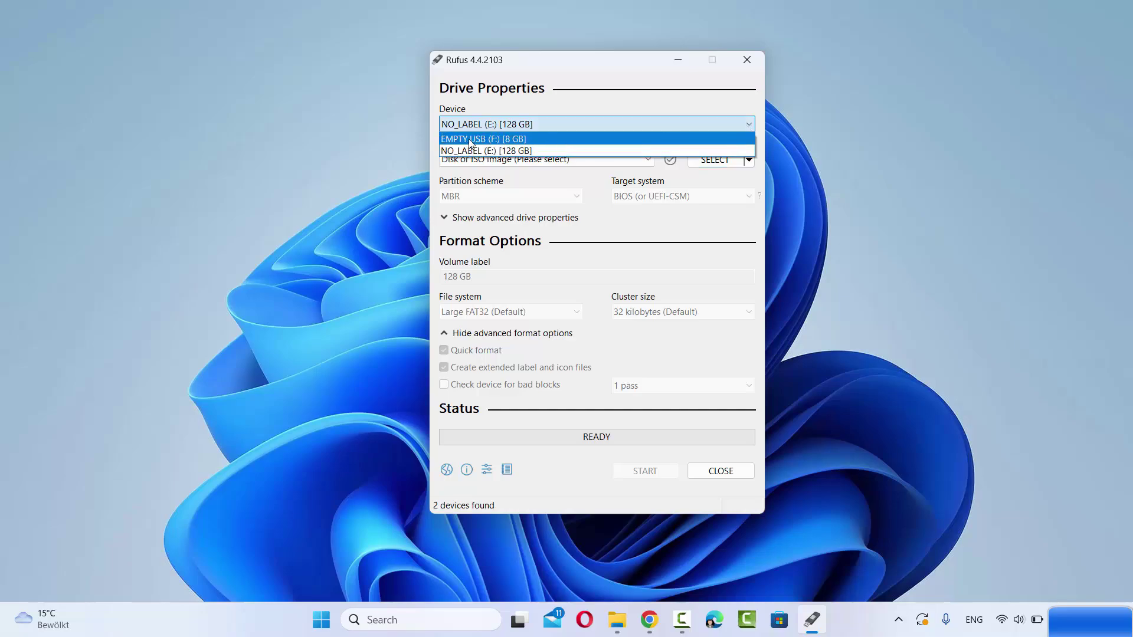
{"action": "left_click", "coordinate": [515, 141]}
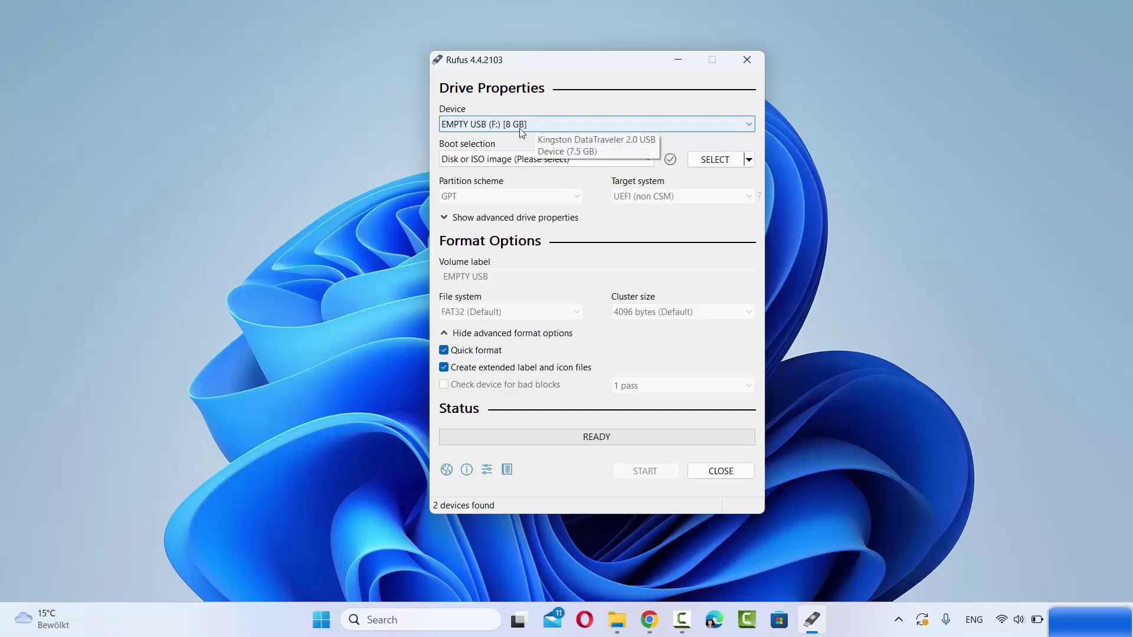
Examine the EMPTY USB (F:) drive's capacity and free space in File Explorer, then return to Rufus
{"action": "key", "text": "super+e"}
{"action": "left_click_drag", "start_coordinate": [613, 120], "coordinate": [616, 195]}
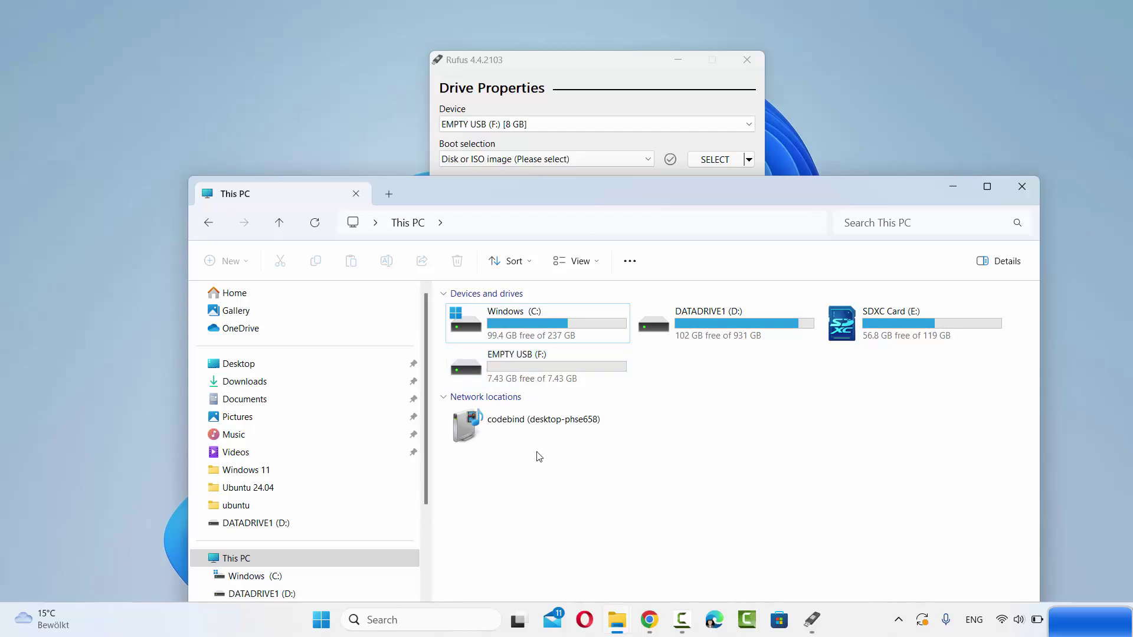
{"action": "left_click", "coordinate": [533, 364]}
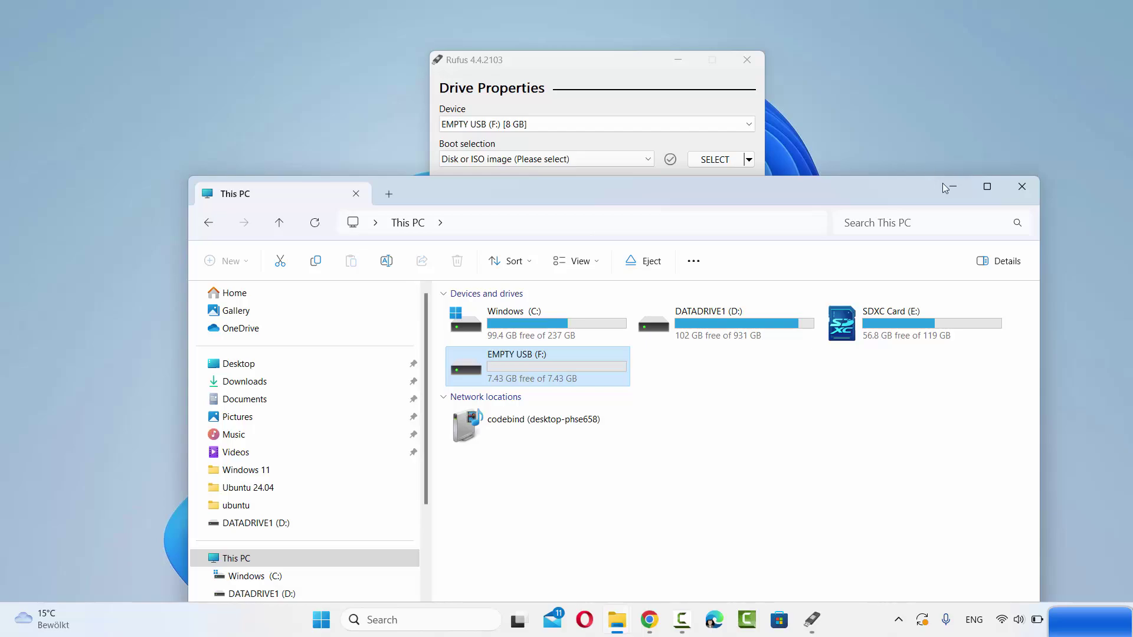
{"action": "left_click", "coordinate": [945, 186]}
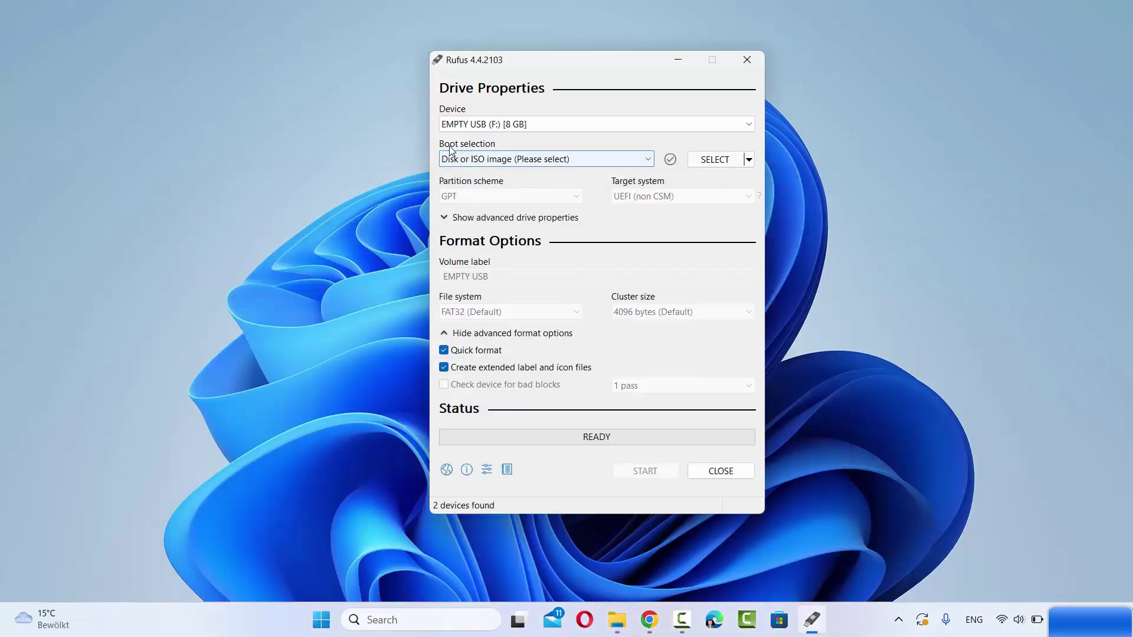
Set the boot selection to Disk or ISO image and load ubuntu-24.04-desktop-amd64.iso from the Ubuntu 24.04 folder
{"action": "left_click", "coordinate": [479, 160]}
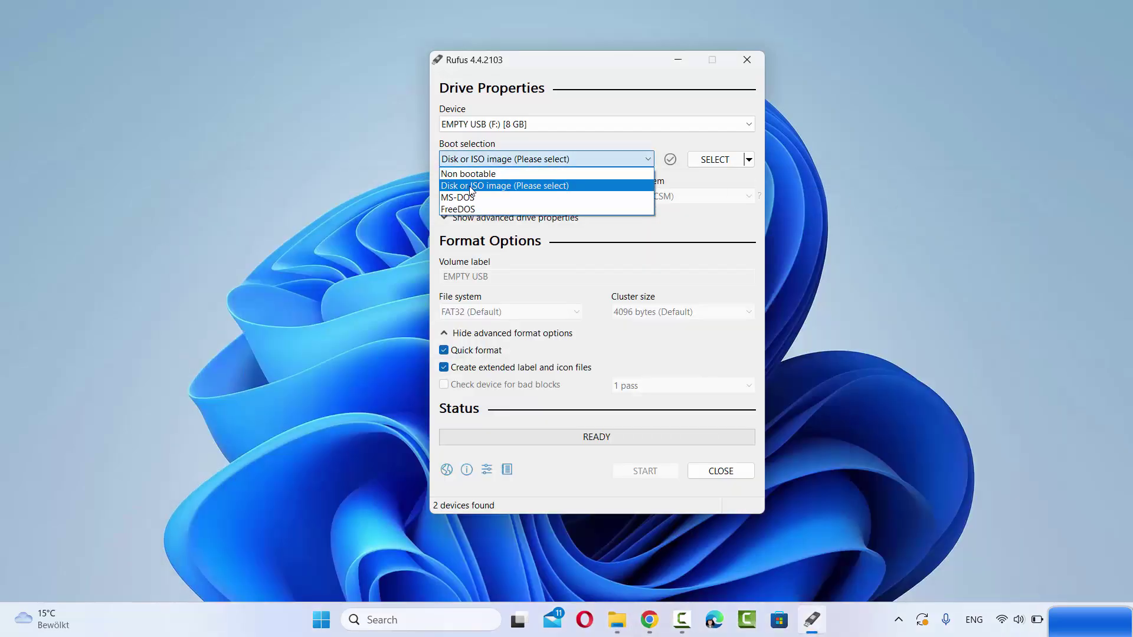
{"action": "left_click", "coordinate": [497, 186]}
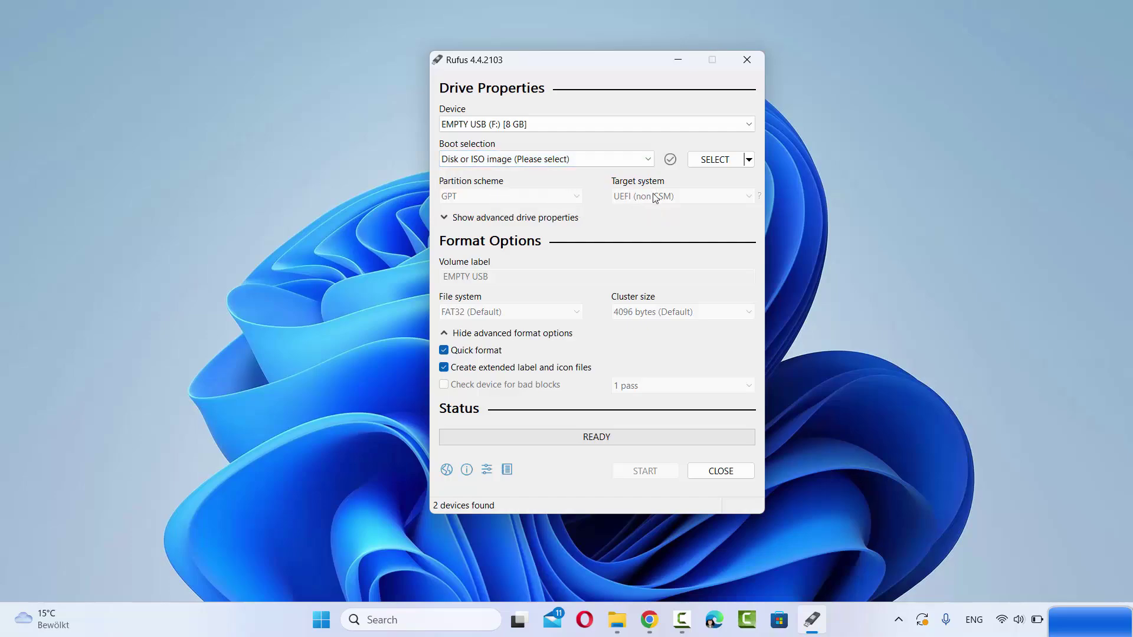
{"action": "left_click", "coordinate": [729, 168]}
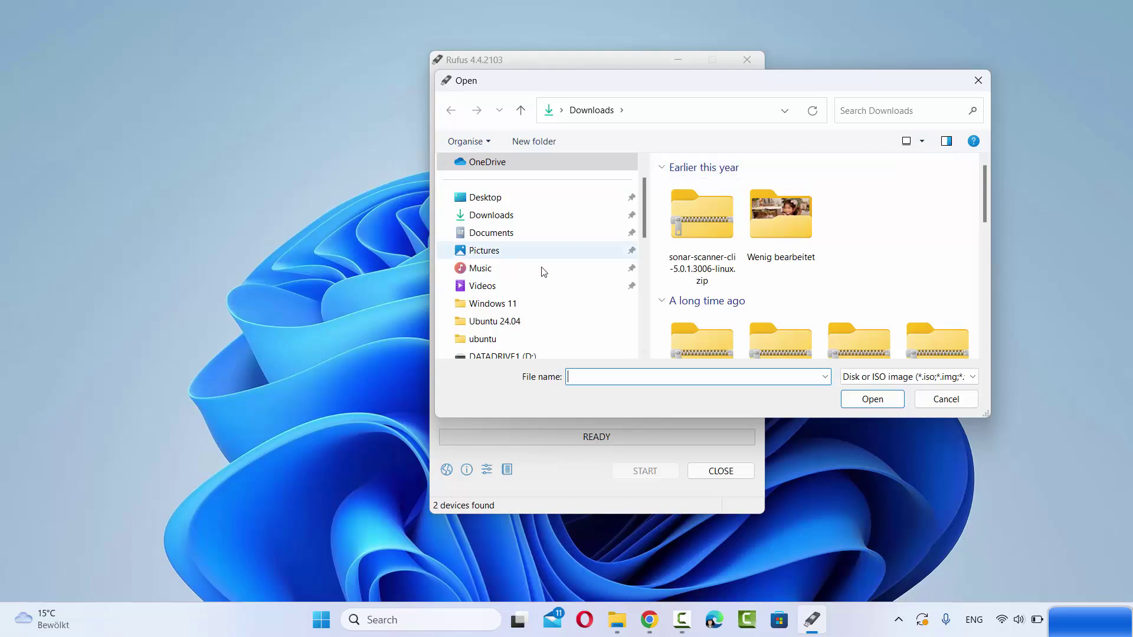
{"action": "left_click", "coordinate": [501, 322]}
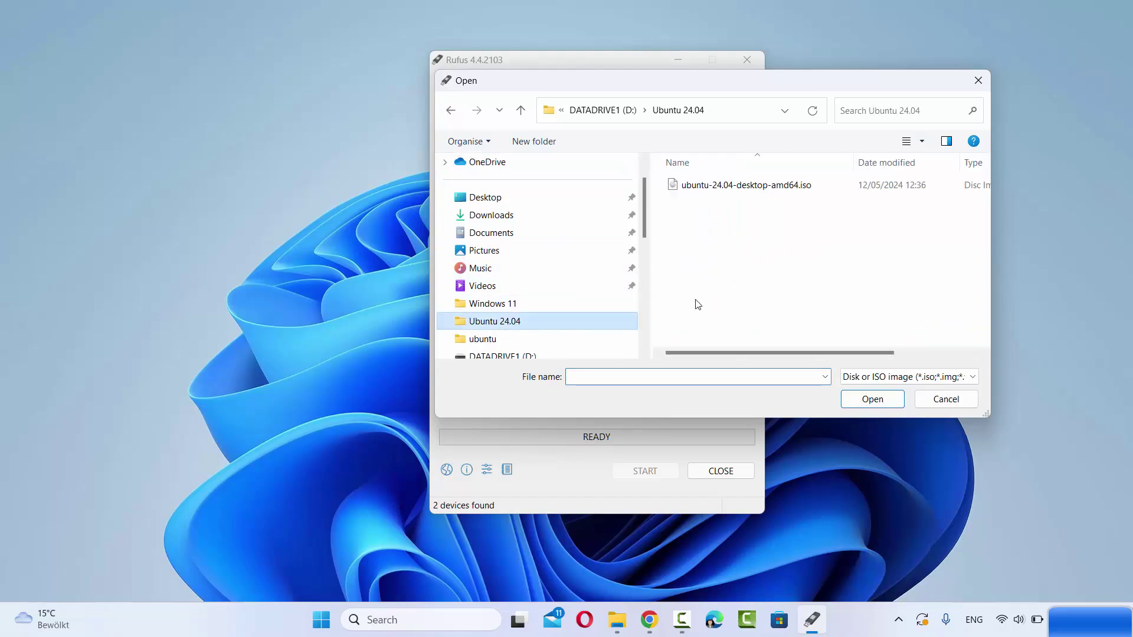
{"action": "left_click", "coordinate": [716, 191]}
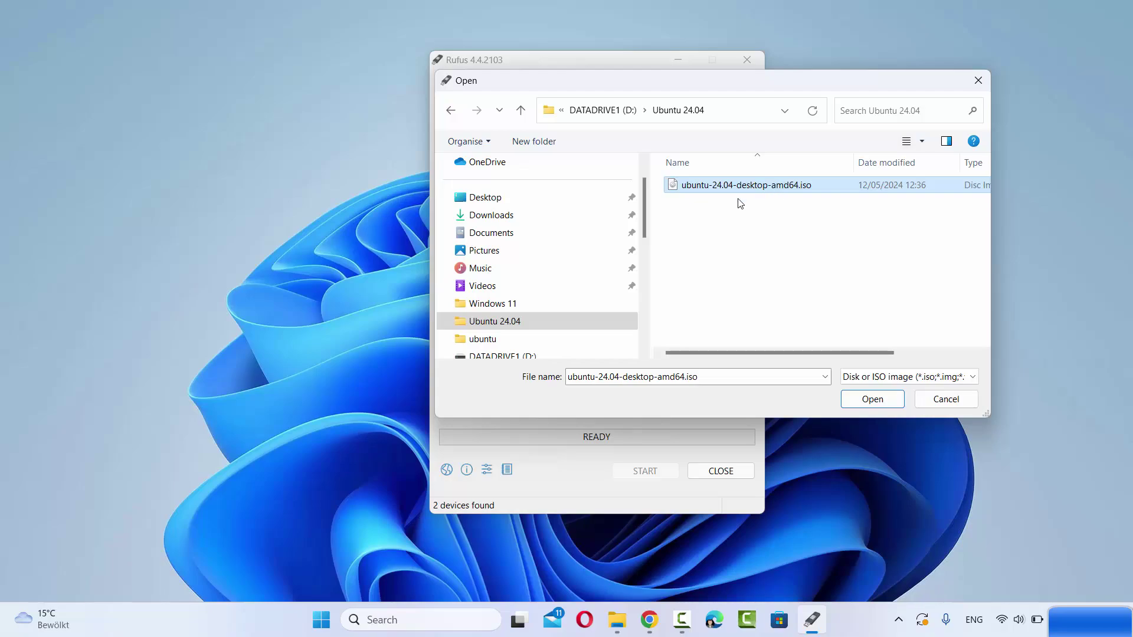
{"action": "left_click", "coordinate": [851, 403]}
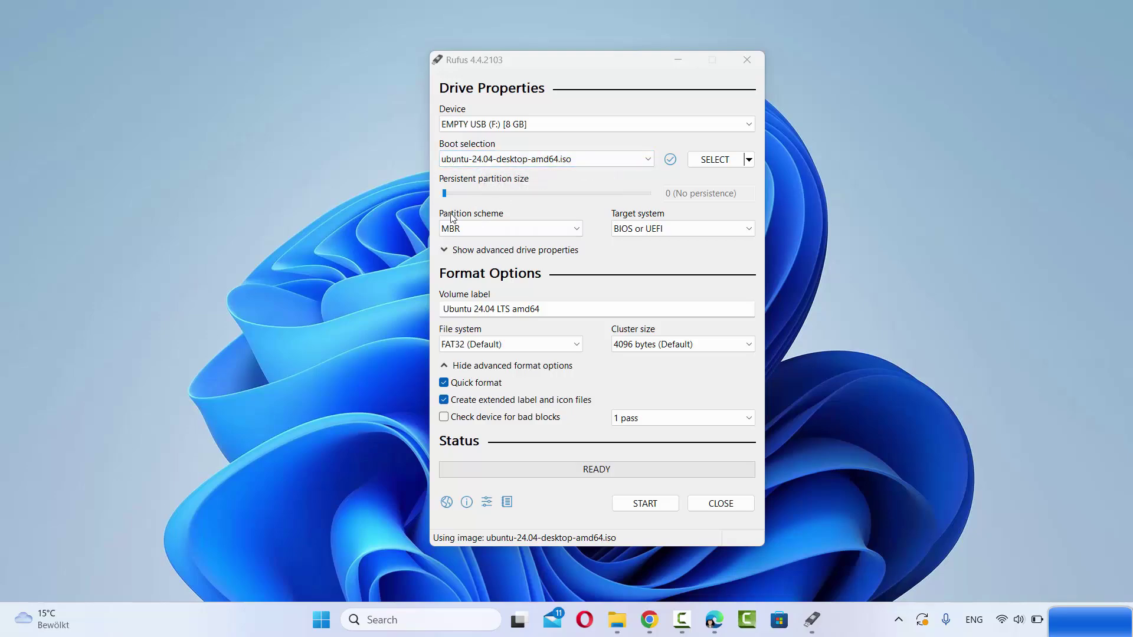
Choose MBR as the partition scheme and BIOS or UEFI as the target system
{"action": "left_click", "coordinate": [469, 228]}
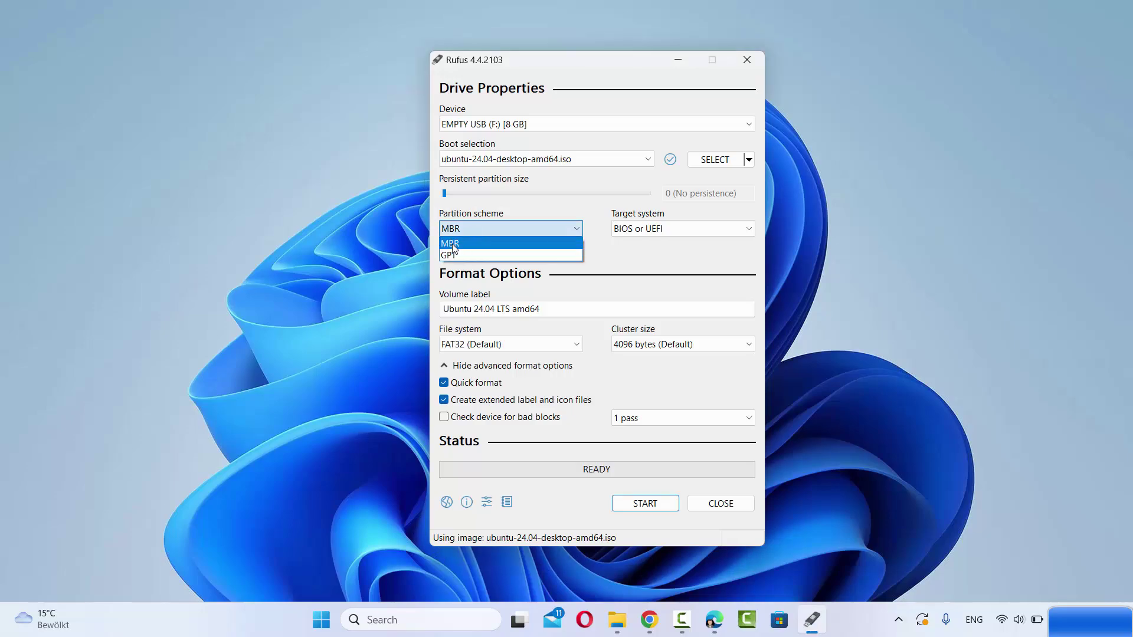
{"action": "left_click", "coordinate": [454, 245]}
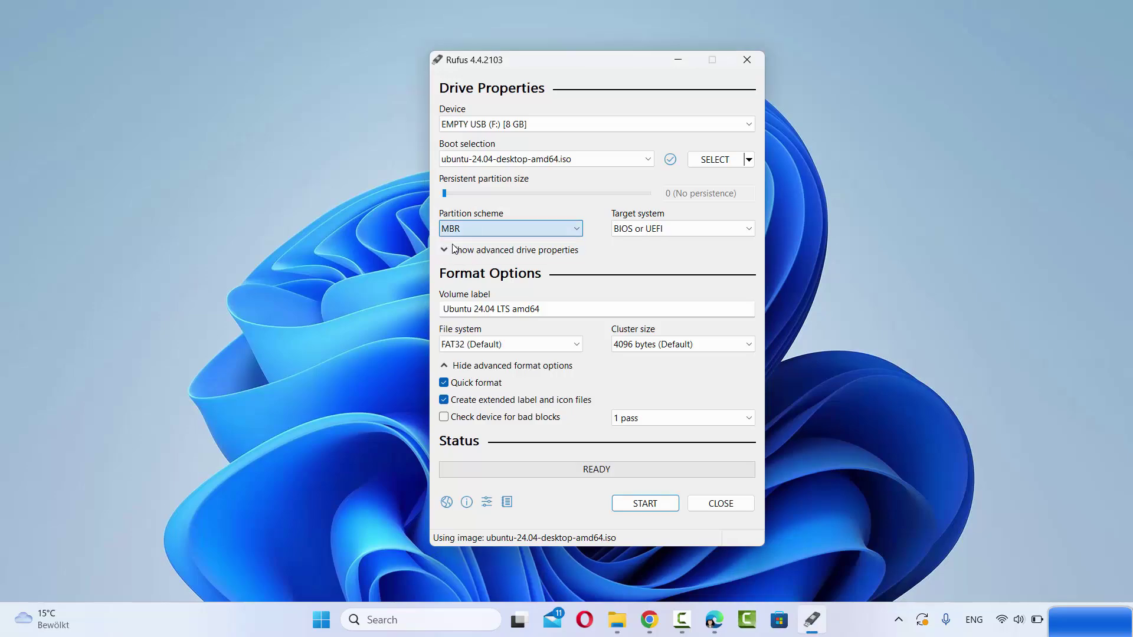
{"action": "left_click", "coordinate": [632, 229]}
{"action": "left_click", "coordinate": [632, 242]}
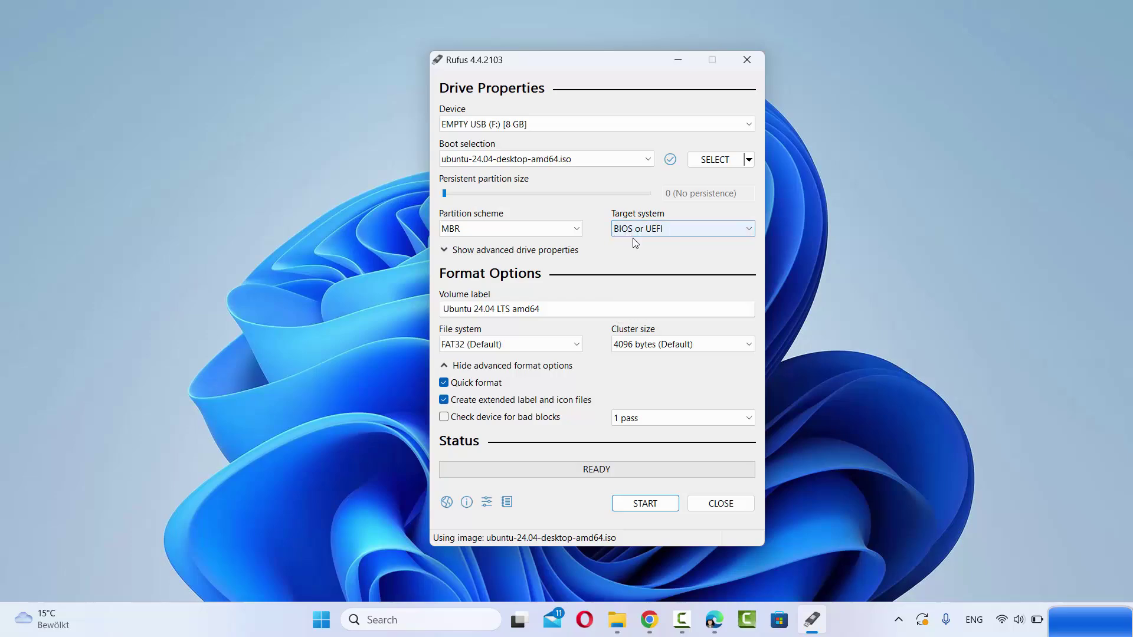
Review the advanced drive properties, the volume label and the advanced format options without changing them
{"action": "left_click", "coordinate": [484, 255]}
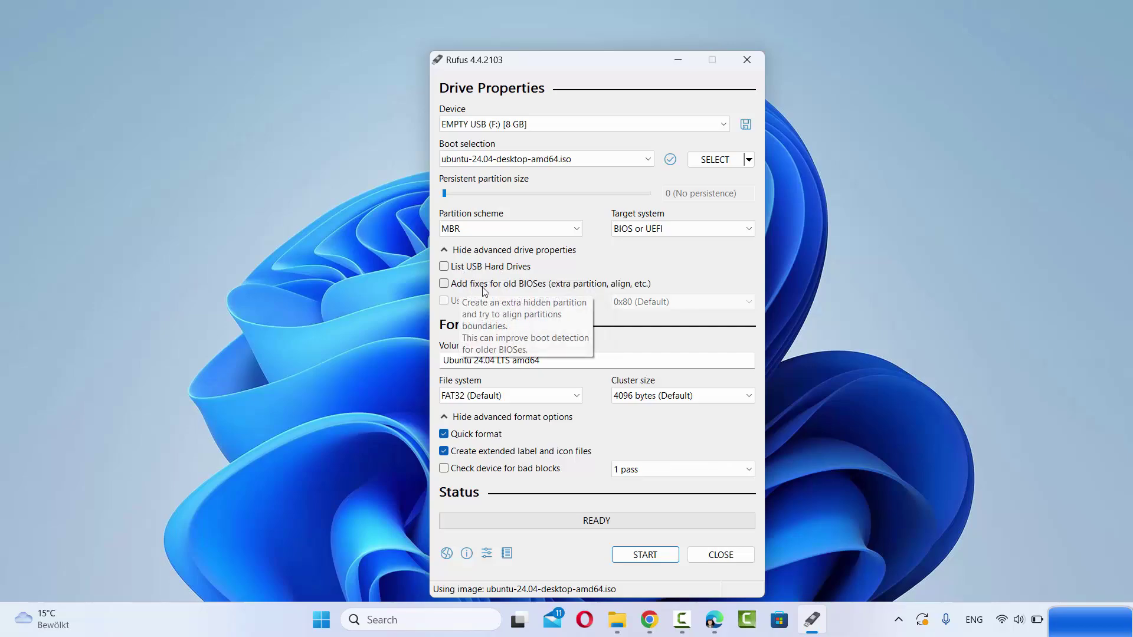
{"action": "left_click", "coordinate": [489, 252]}
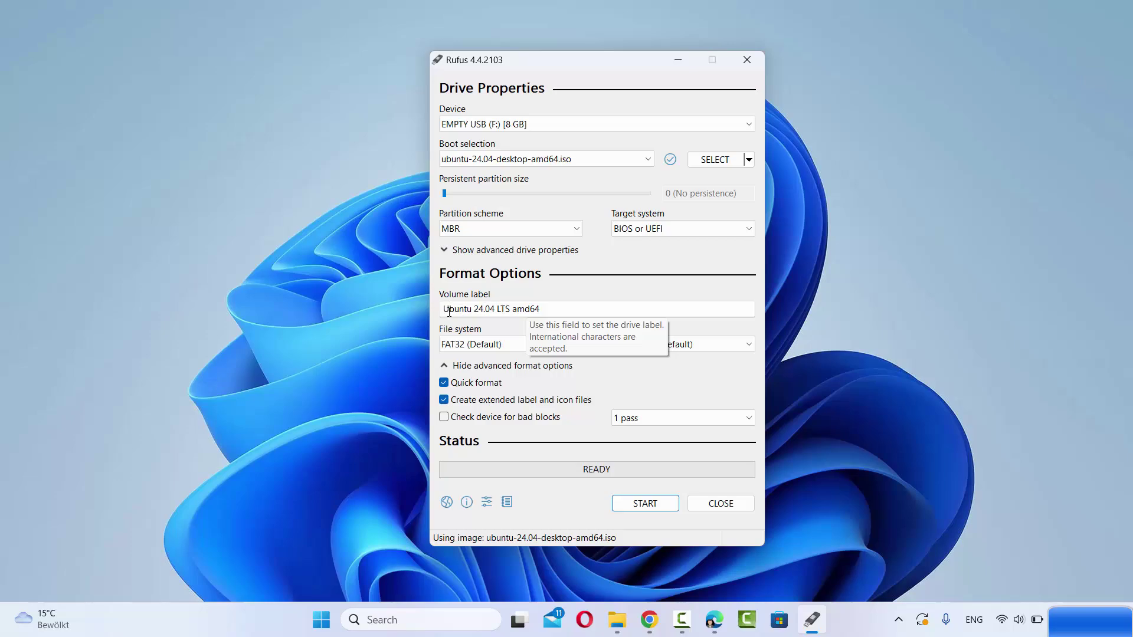
{"action": "left_click_drag", "start_coordinate": [445, 309], "coordinate": [513, 311]}
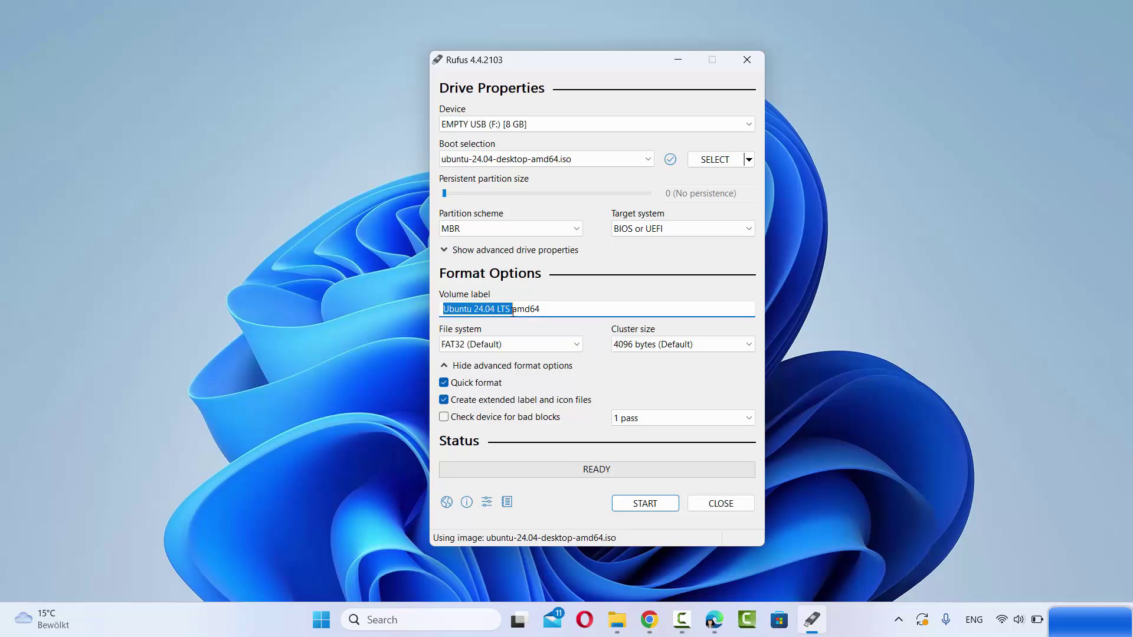
{"action": "left_click", "coordinate": [484, 310]}
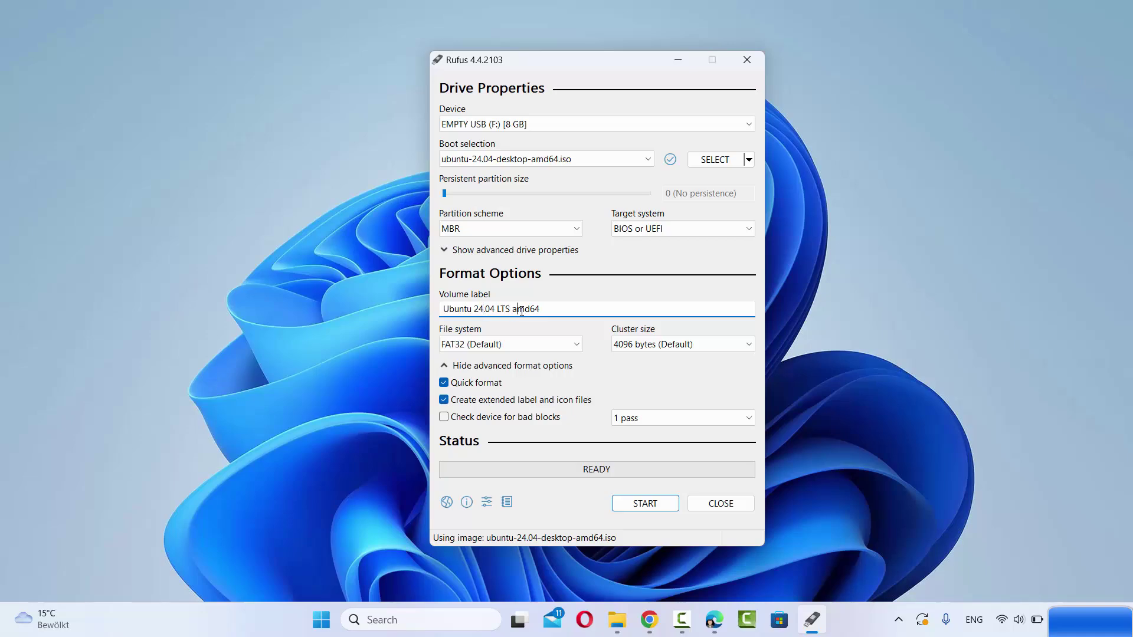
{"action": "left_click_drag", "start_coordinate": [549, 309], "coordinate": [416, 301]}
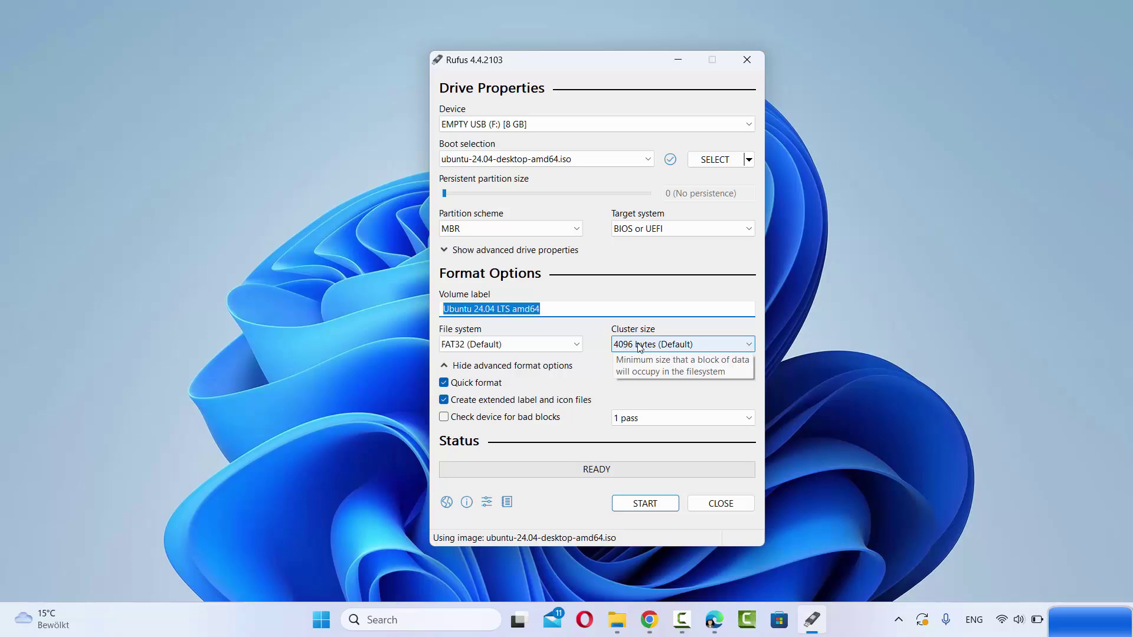
{"action": "left_click", "coordinate": [461, 366]}
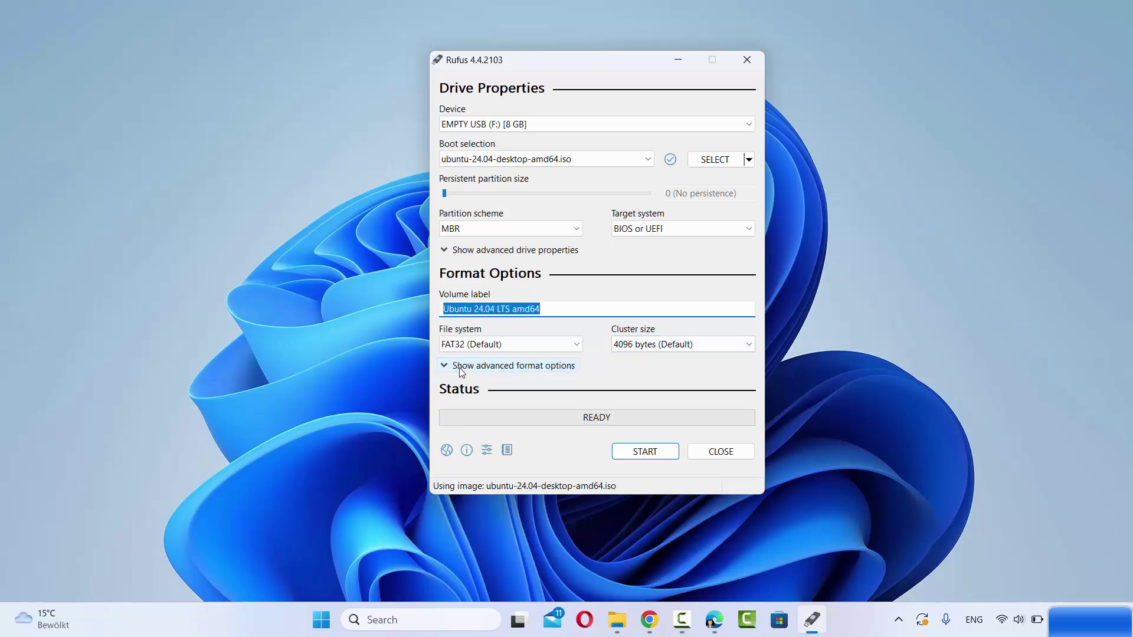
{"action": "left_click", "coordinate": [506, 367]}
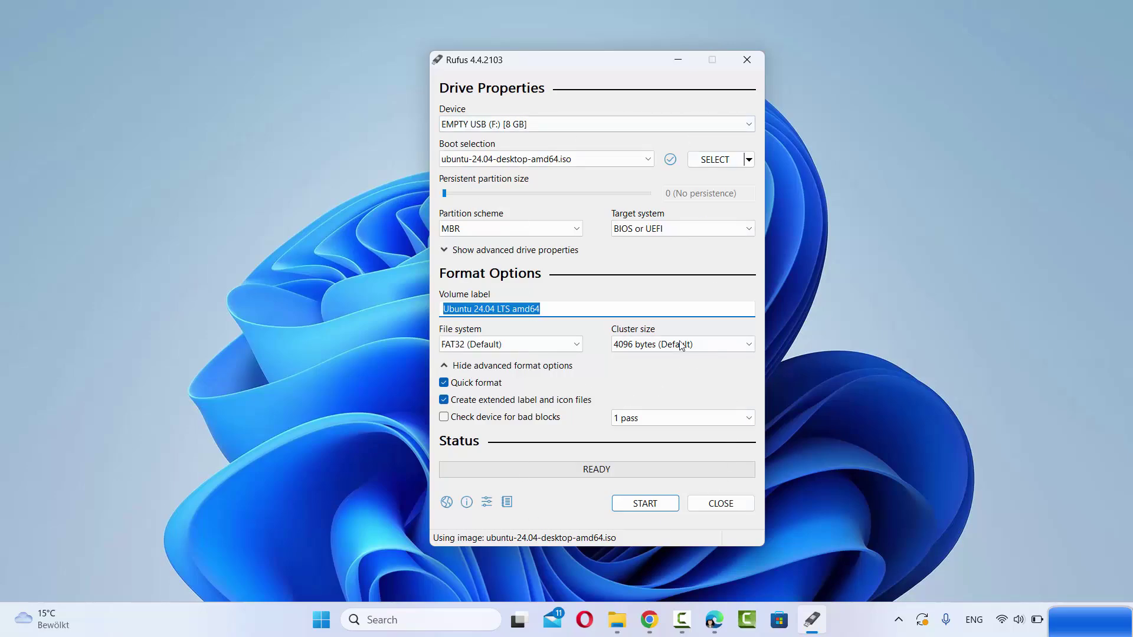
Start writing the image in ISO Image mode, accepting the Grub 2.12 download and the erasure of all data on EMPTY USB (F:)
{"action": "left_click", "coordinate": [656, 505]}
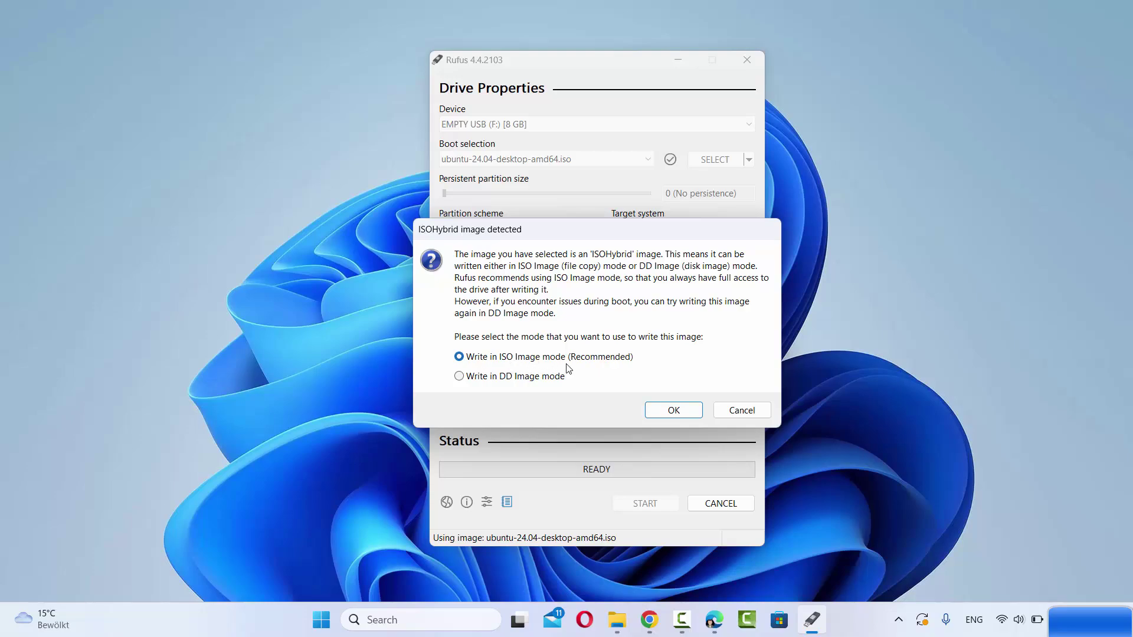
{"action": "left_click", "coordinate": [671, 409]}
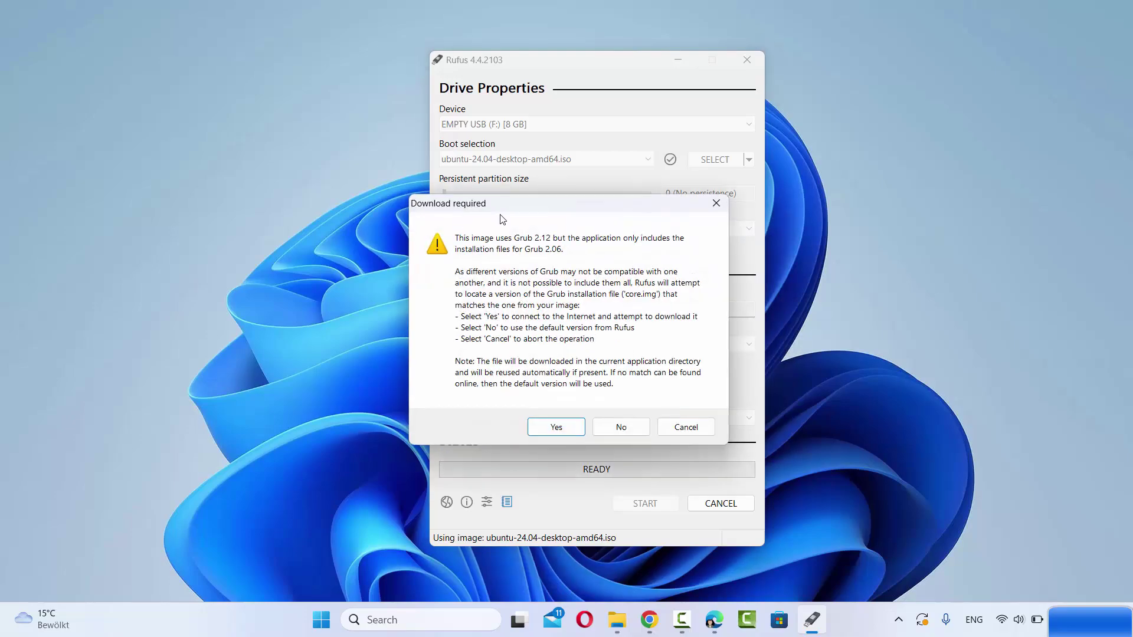
{"action": "left_click", "coordinate": [552, 427]}
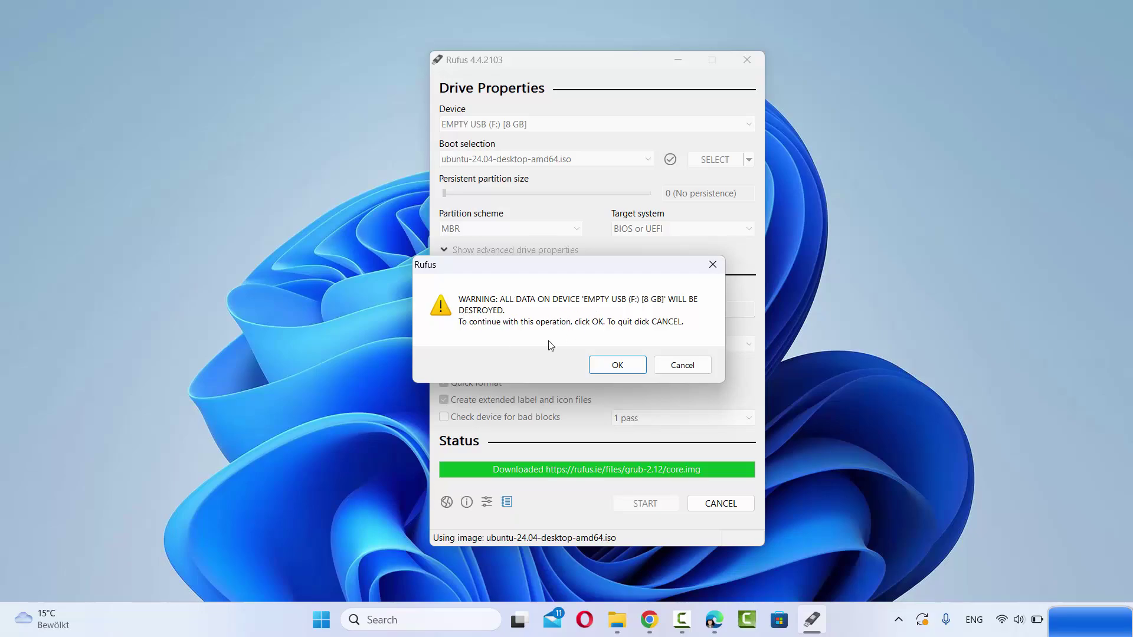
{"action": "left_click", "coordinate": [618, 366]}
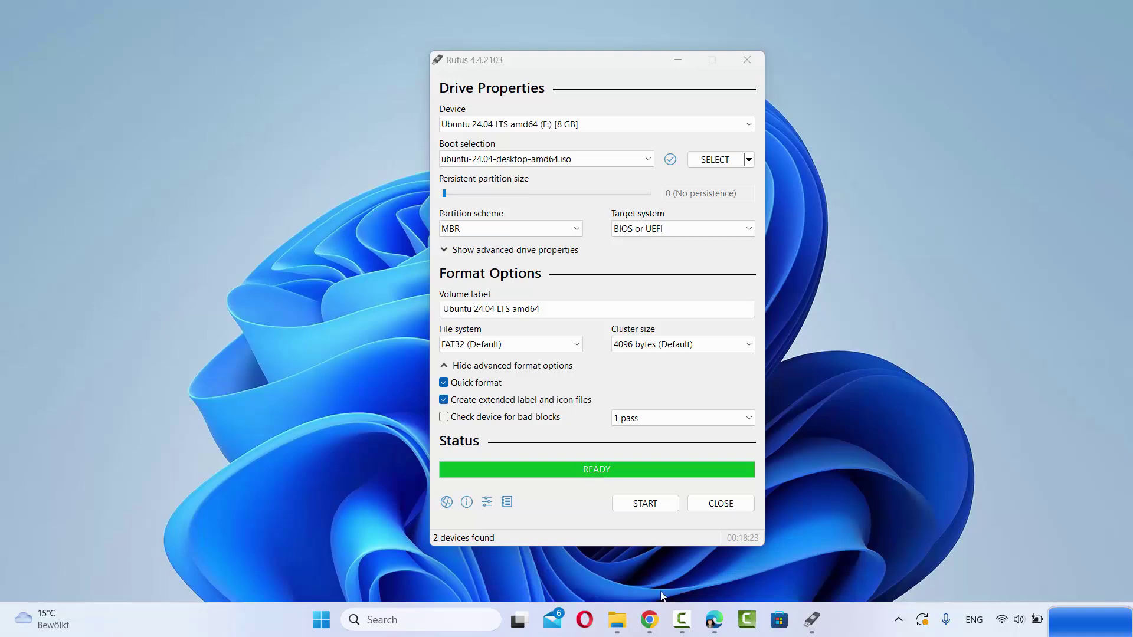
Inspect the space and files of the UBUNTU 24_0 (F:) drive in File Explorer, then return to Rufus
{"action": "left_click", "coordinate": [616, 624]}
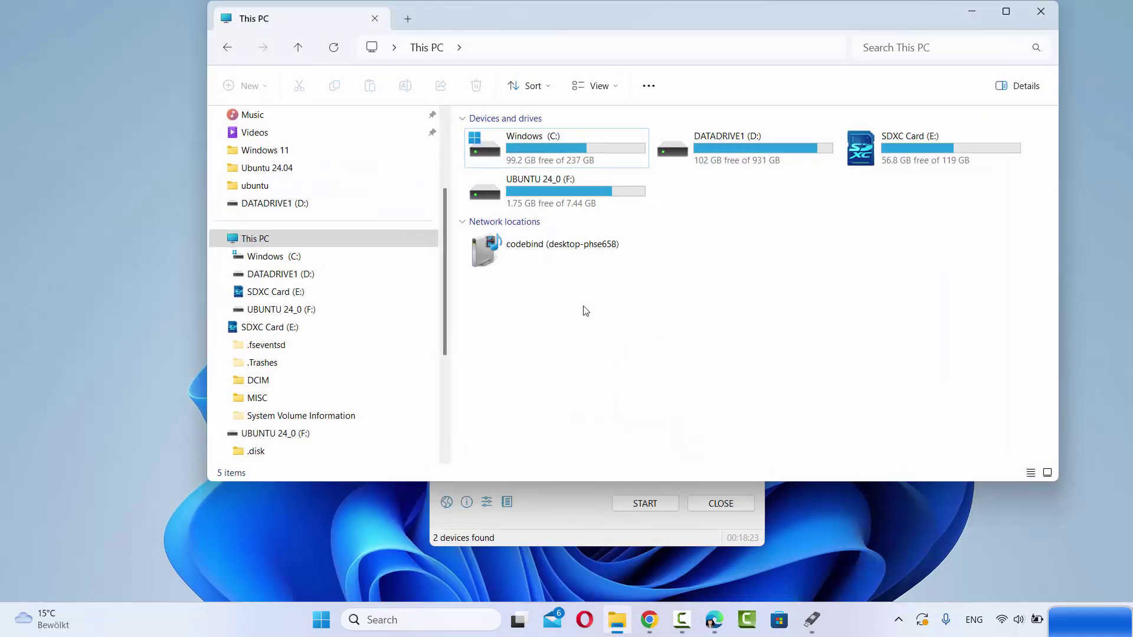
{"action": "left_click", "coordinate": [561, 201]}
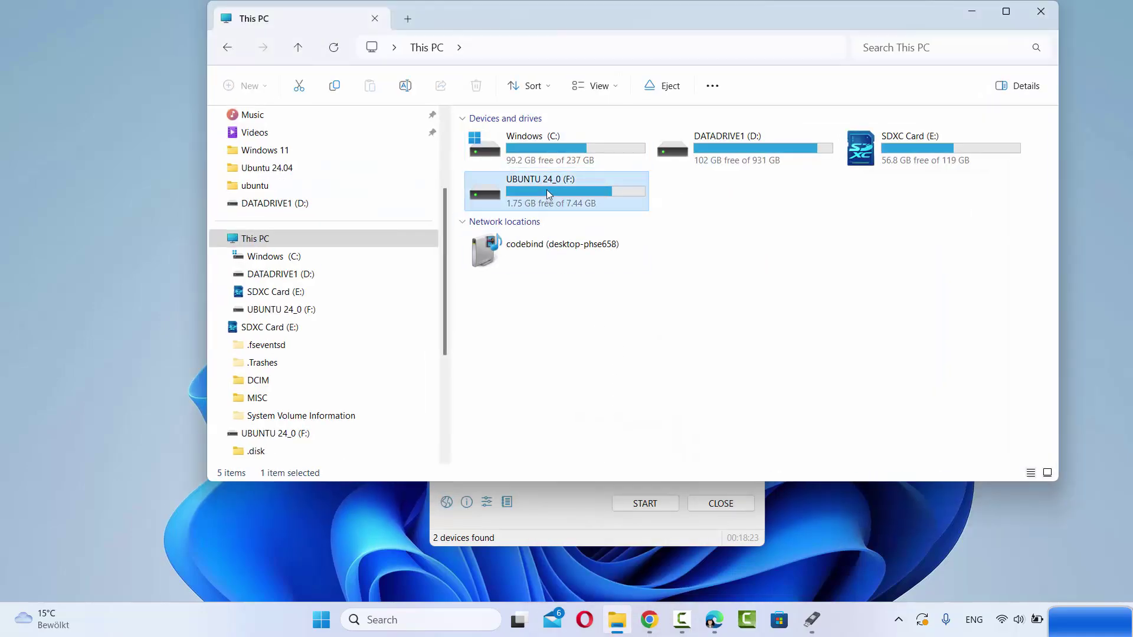
{"action": "mouse_move", "coordinate": [561, 185]}
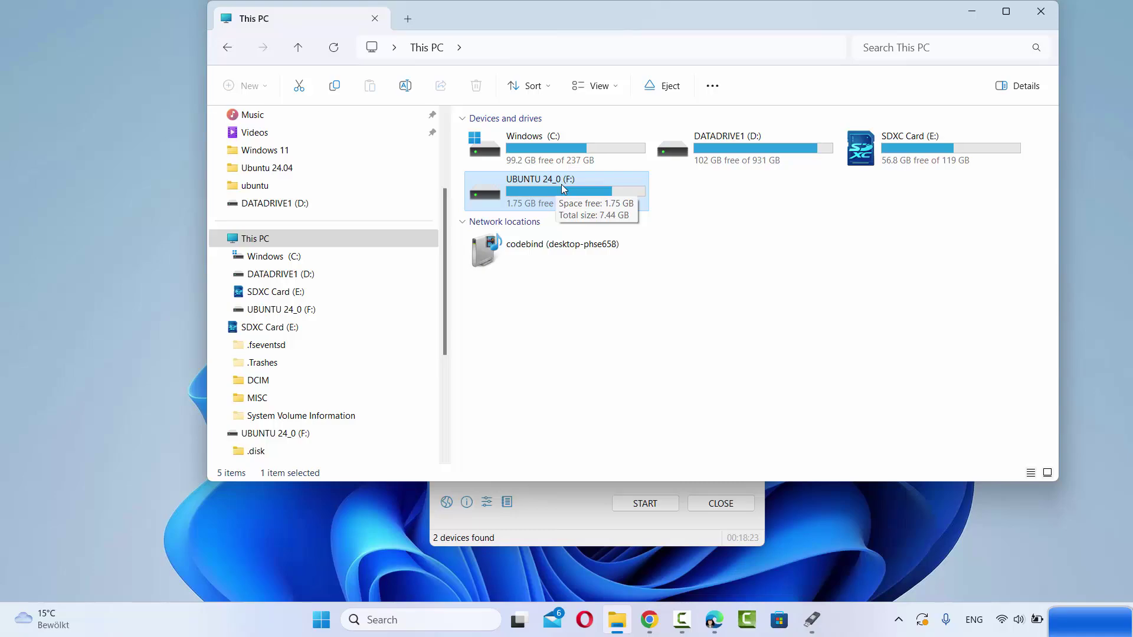
{"action": "double_click", "coordinate": [563, 186]}
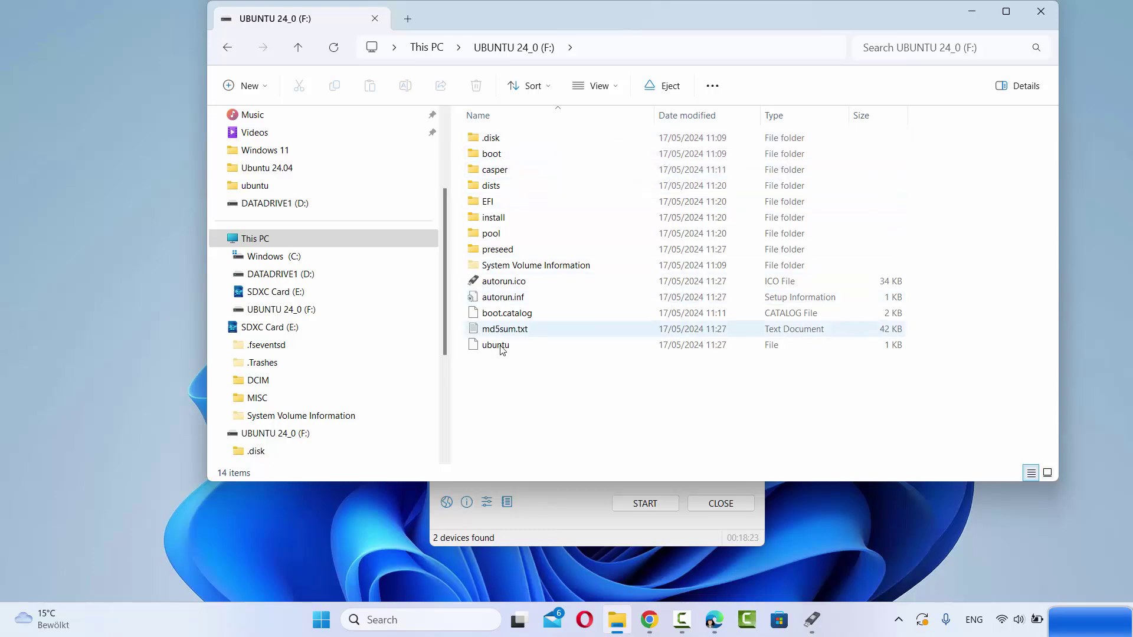
{"action": "mouse_move", "coordinate": [579, 140]}
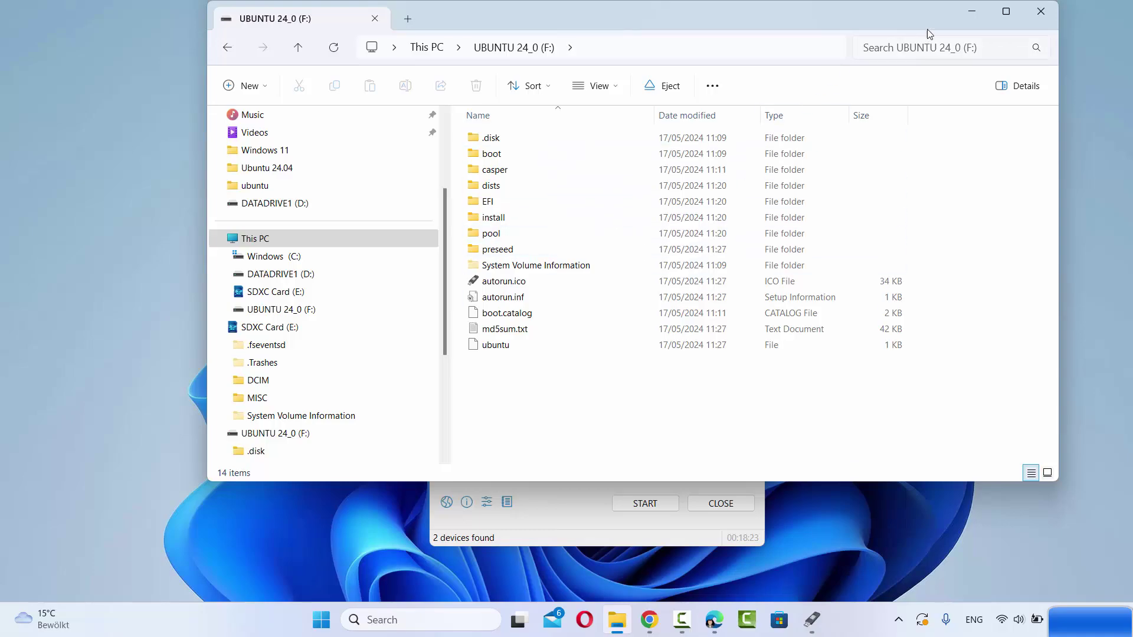
{"action": "left_click", "coordinate": [959, 15]}
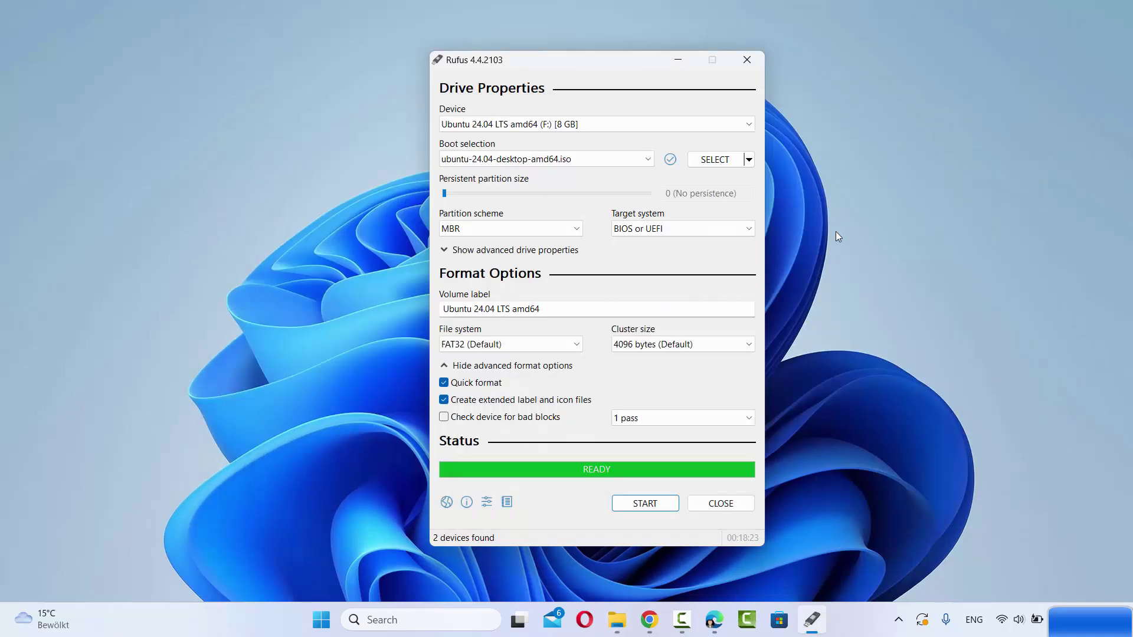
{"action": "left_click", "coordinate": [808, 285]}
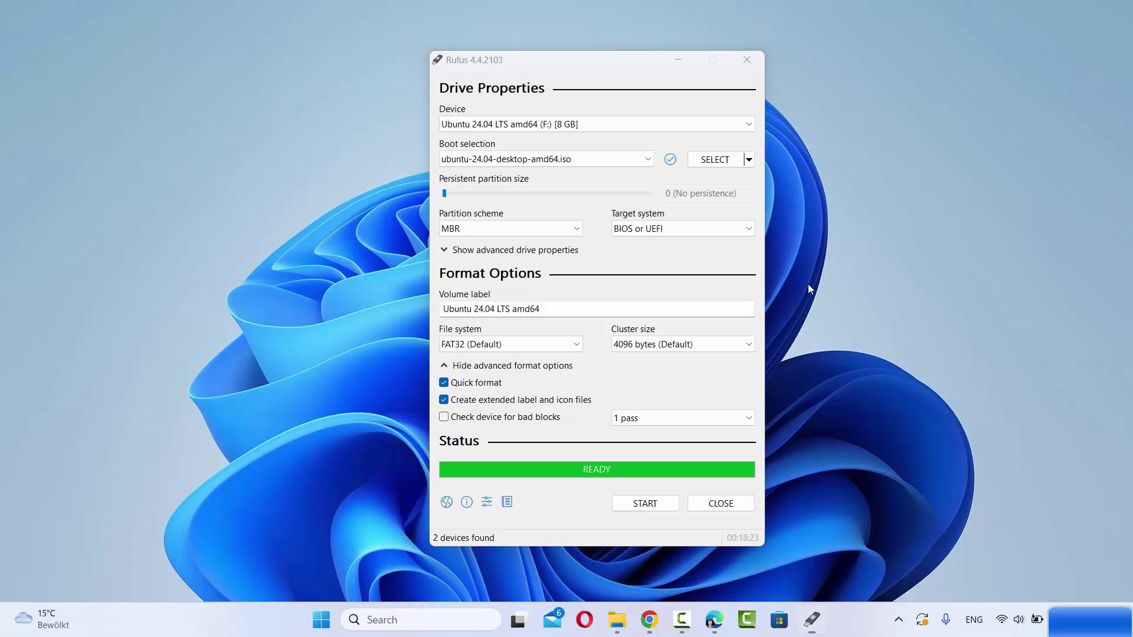